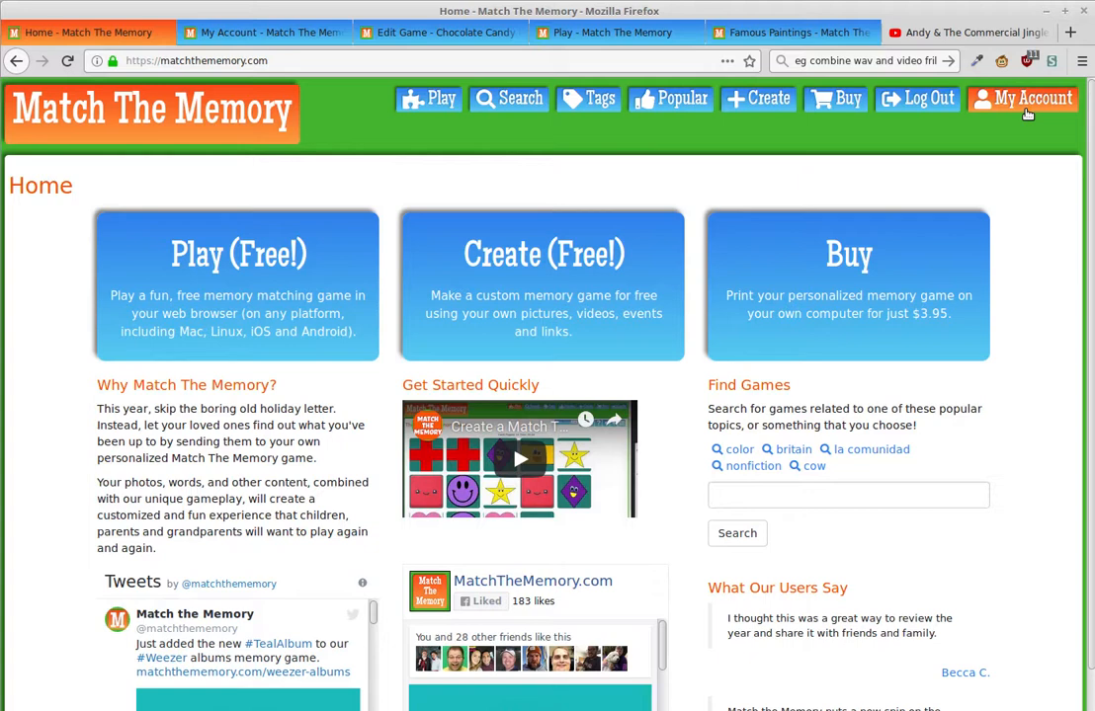
# Step: Open the Chocolate Candy Brands game for editing from the account's list of games
pyautogui.click(1027, 103)
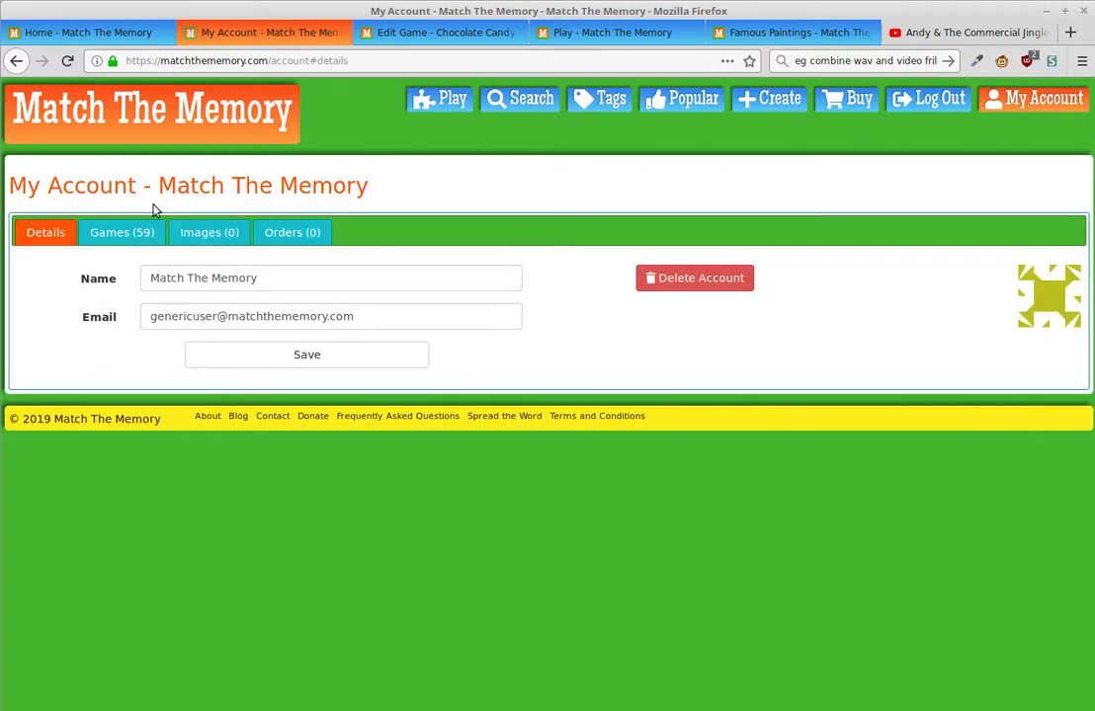
pyautogui.click(128, 240)
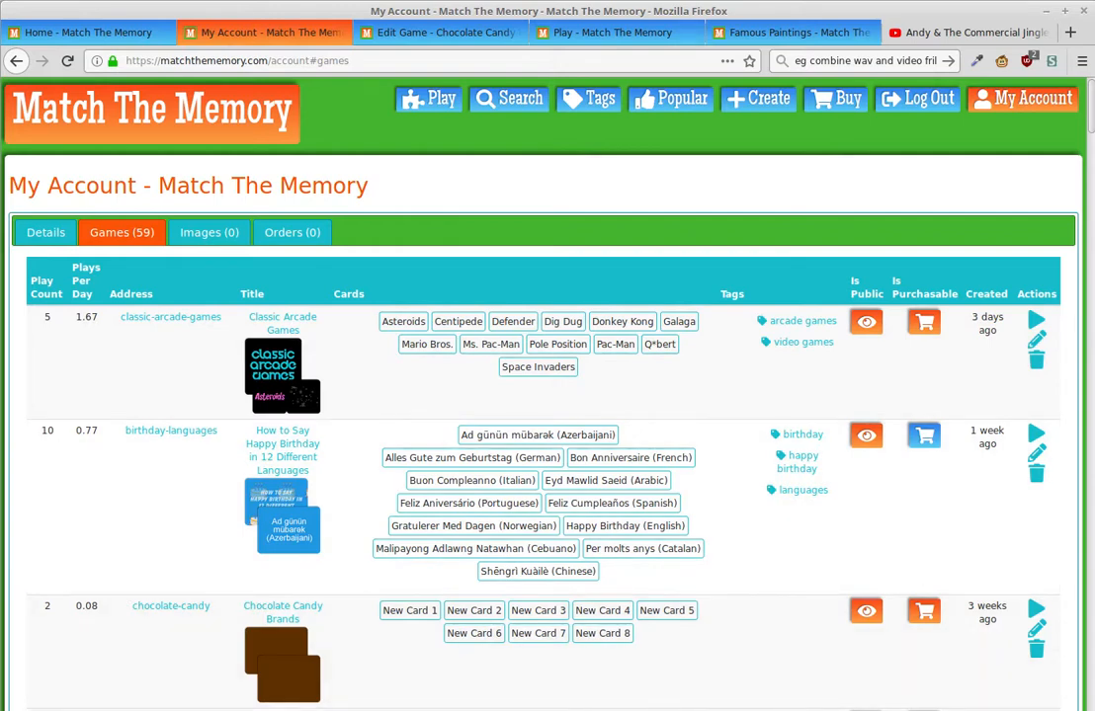
pyautogui.click(1035, 635)
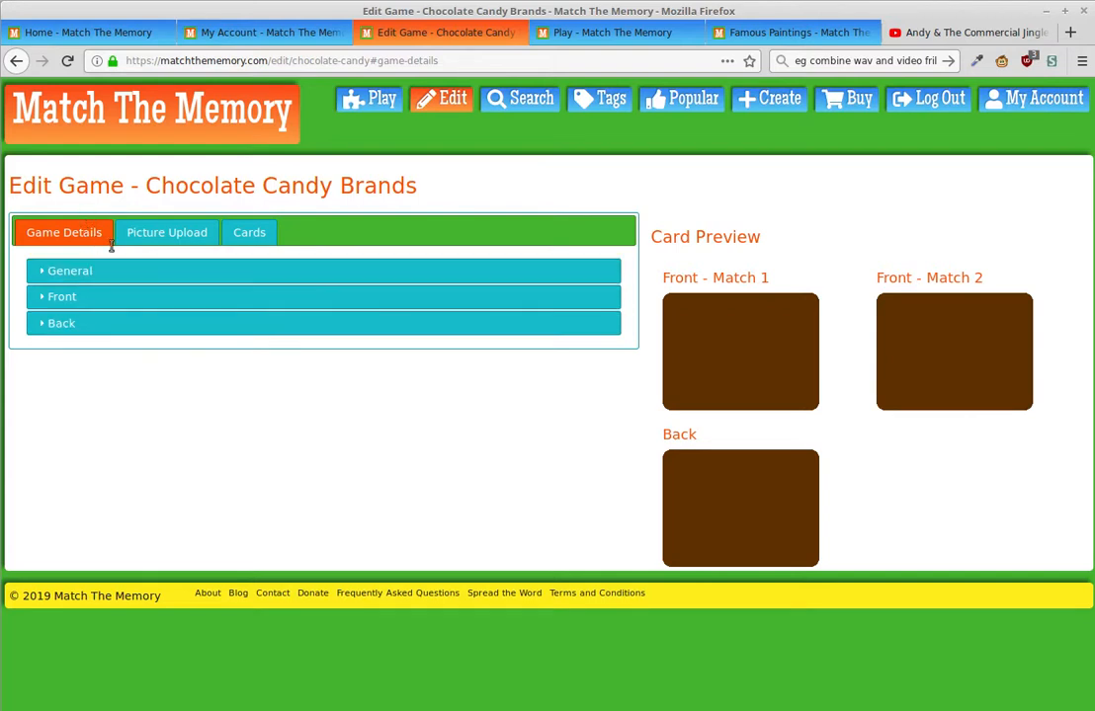
# Step: Upload the picture 3 Musketeers.jpg from the Chocolate Candy Brands folder to the game
pyautogui.click(193, 243)
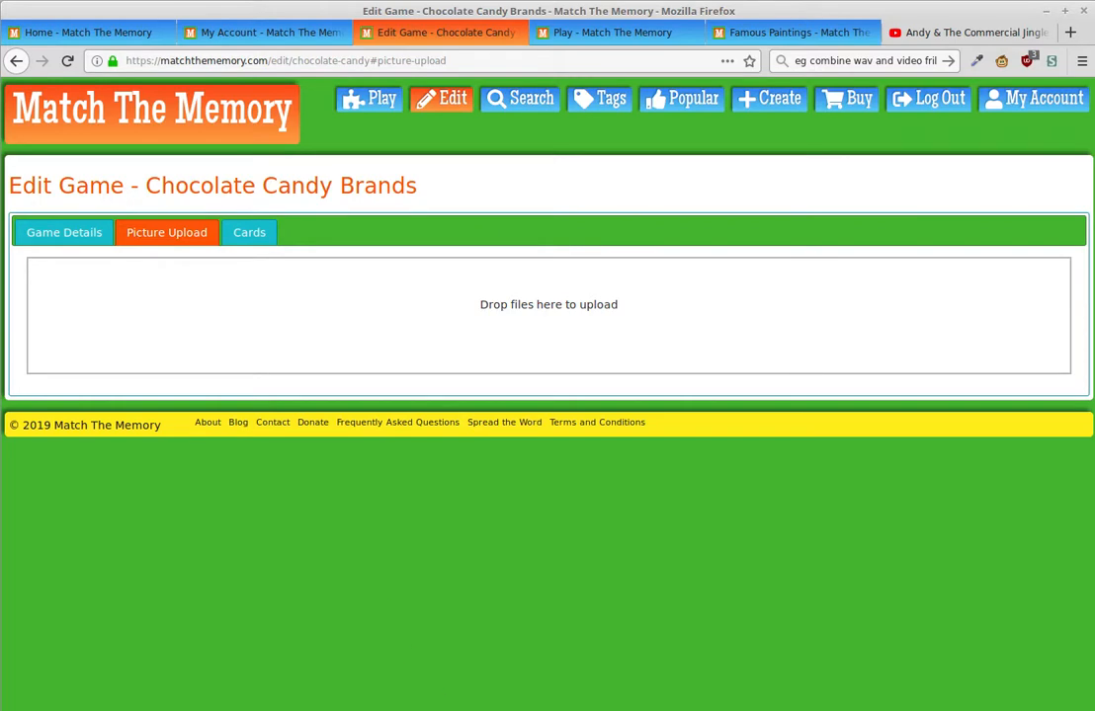
pyautogui.hotkey('alt', 'Tab')
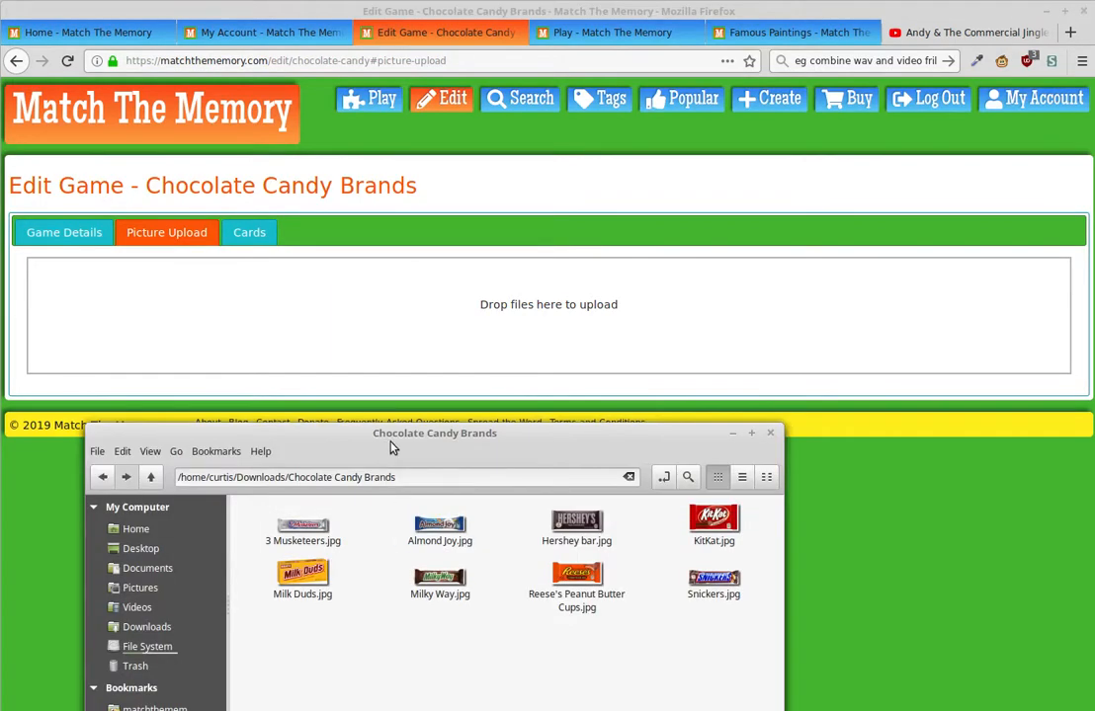
pyautogui.click(312, 533)
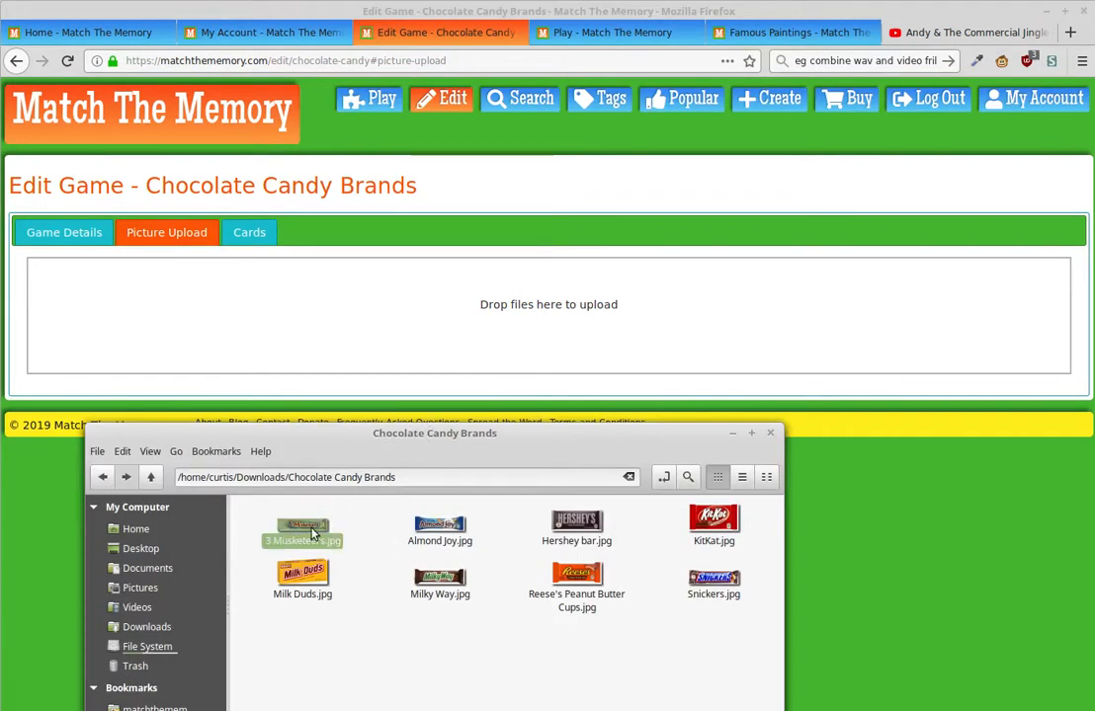
pyautogui.moveTo(312, 534); pyautogui.dragTo(313, 330)
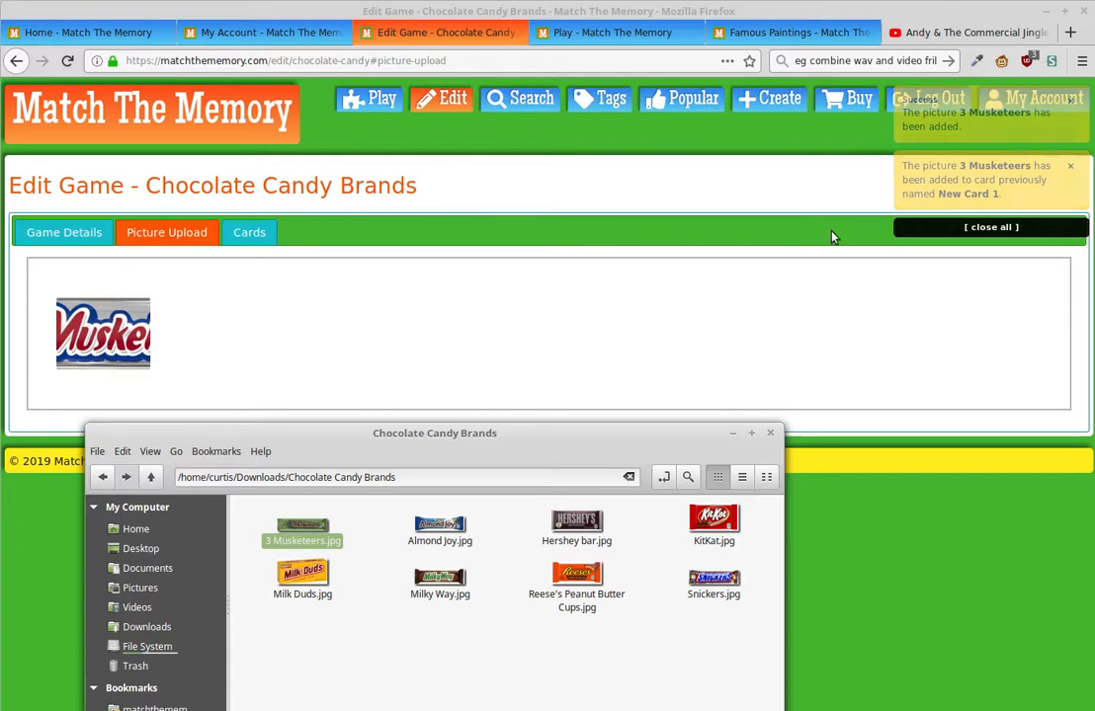
# Step: Preview the 3 Musketeers card with the Text, Picture card type and return it to Text Over Picture
pyautogui.click(247, 235)
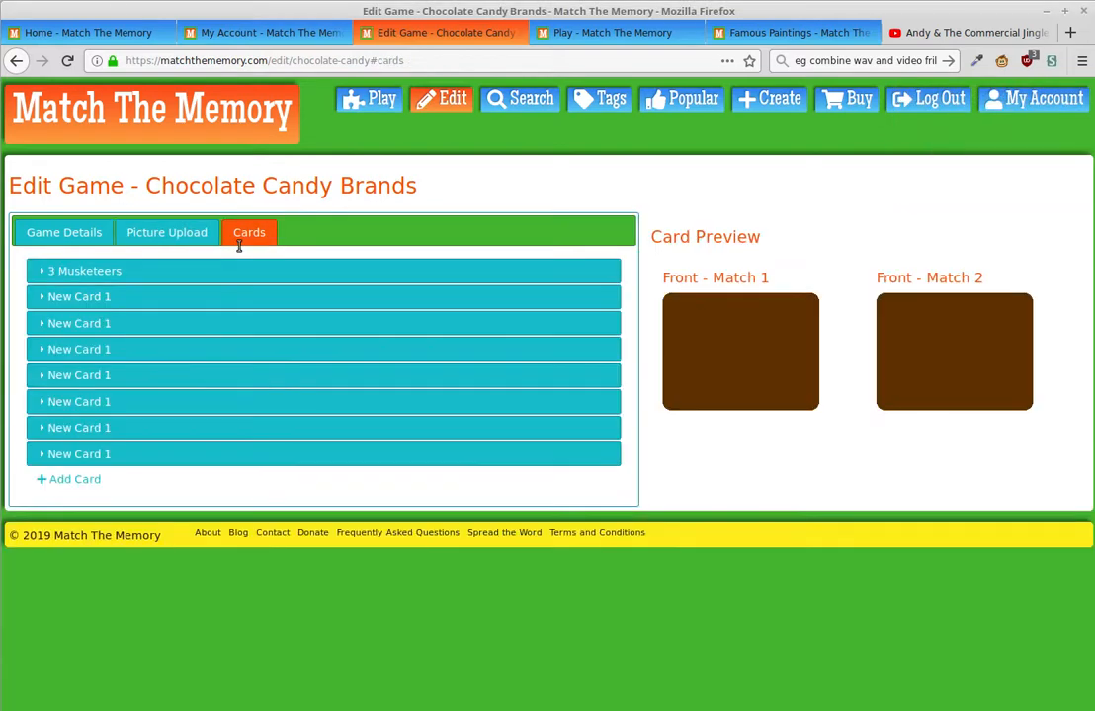
pyautogui.click(228, 276)
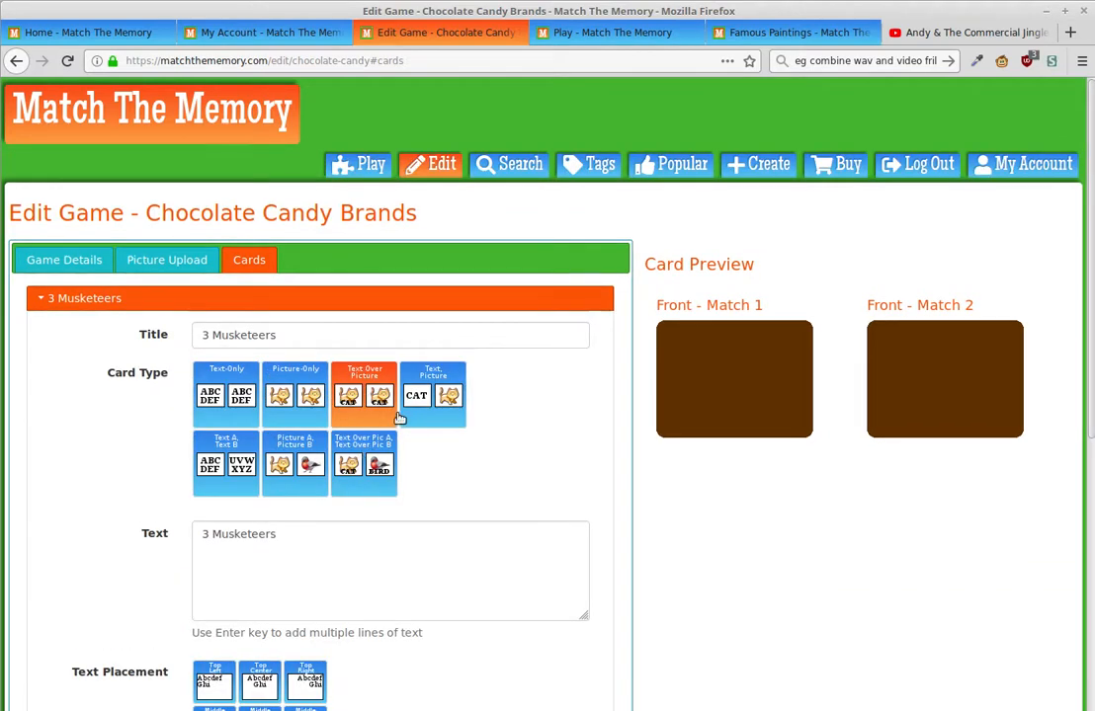
pyautogui.click(403, 415)
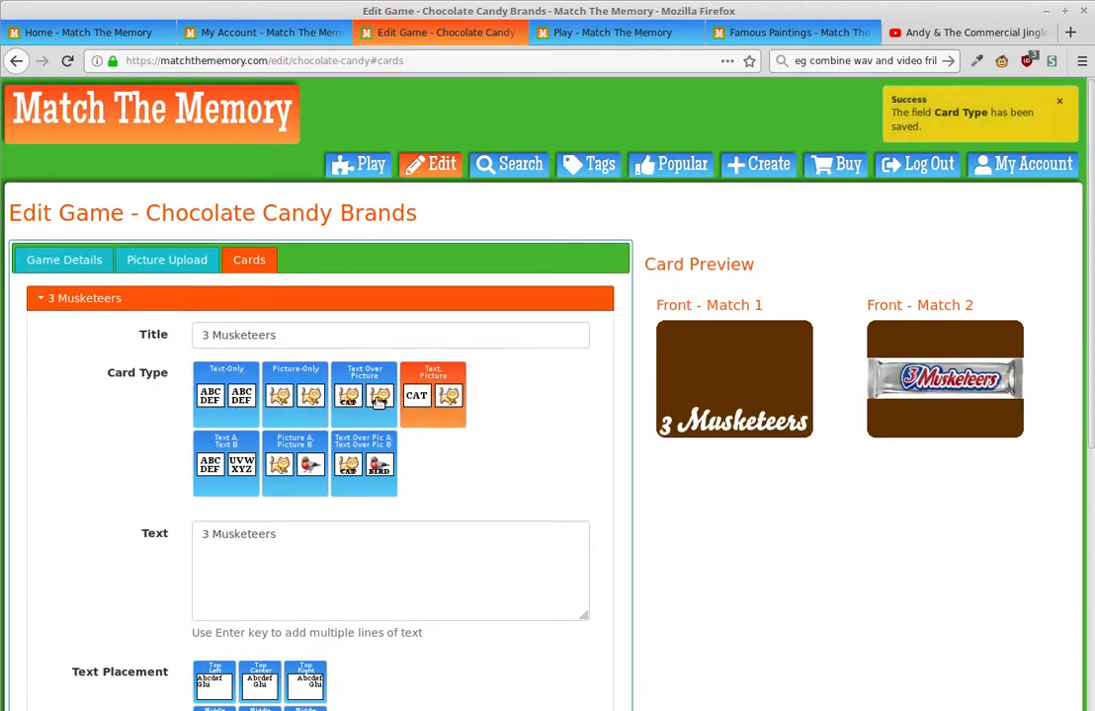
pyautogui.click(378, 400)
pyautogui.click(359, 569)
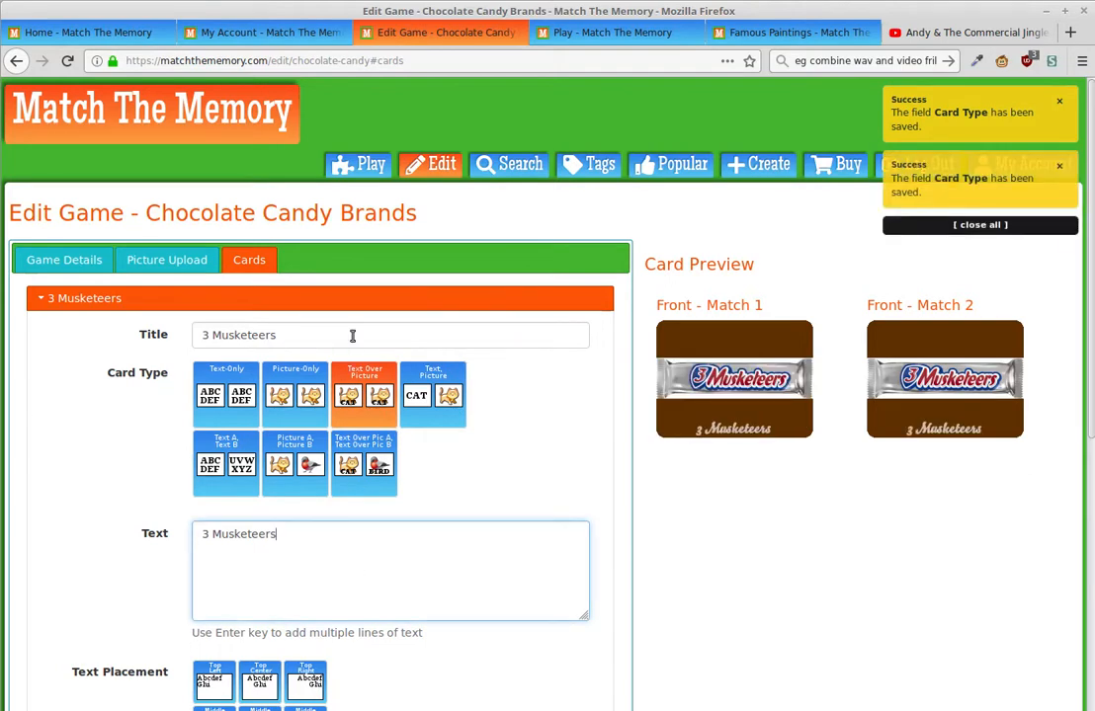
pyautogui.click(352, 335)
pyautogui.click(354, 582)
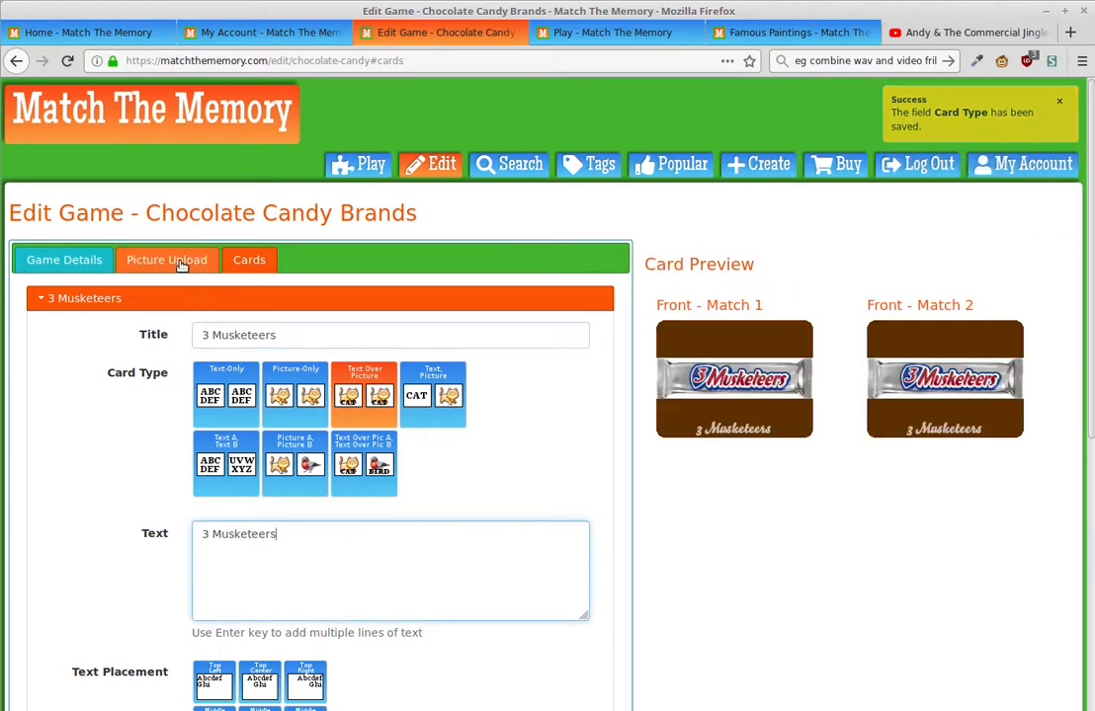
# Step: Return to the picture upload area and select the seven remaining image files, Almond Joy.jpg through Snickers.jpg, in the file manager
pyautogui.click(168, 261)
pyautogui.hotkey('alt', 'Tab')
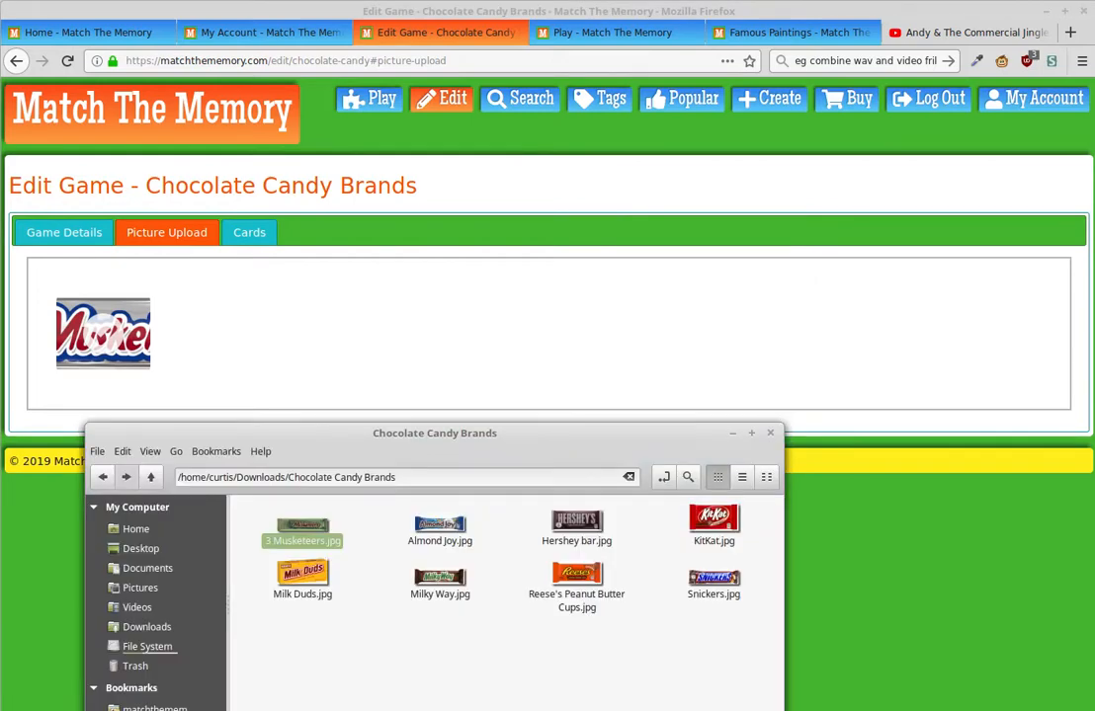
pyautogui.click(454, 534)
pyautogui.hotkey('shift', 'Down')
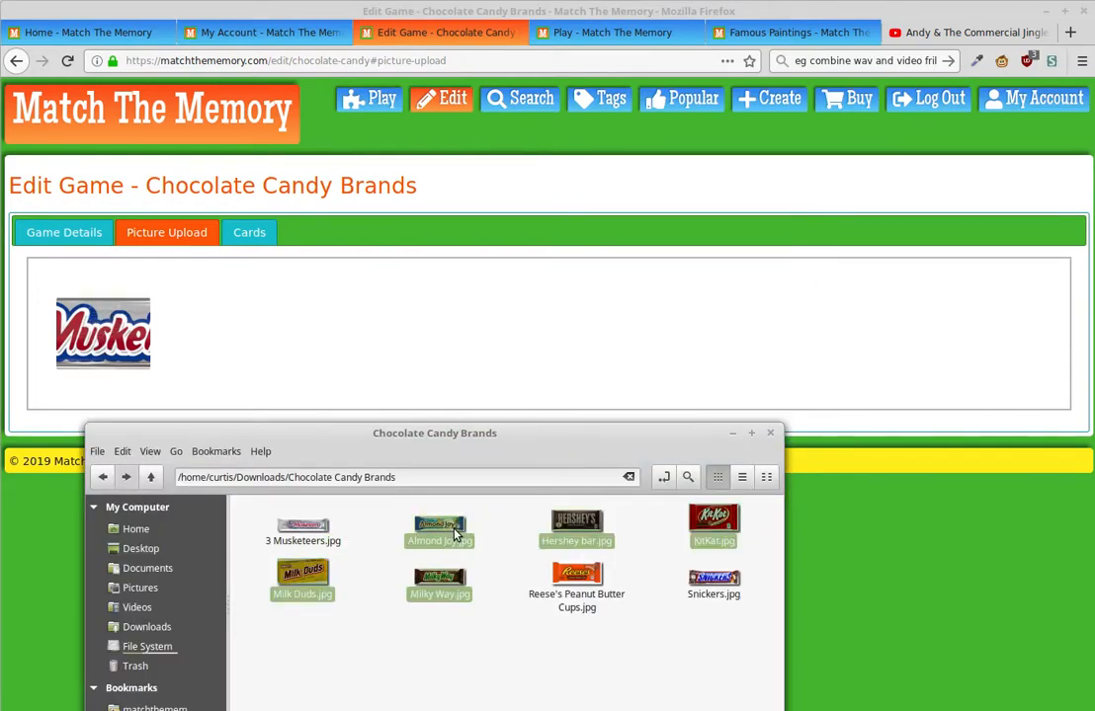
pyautogui.hotkey('shift', 'Right')
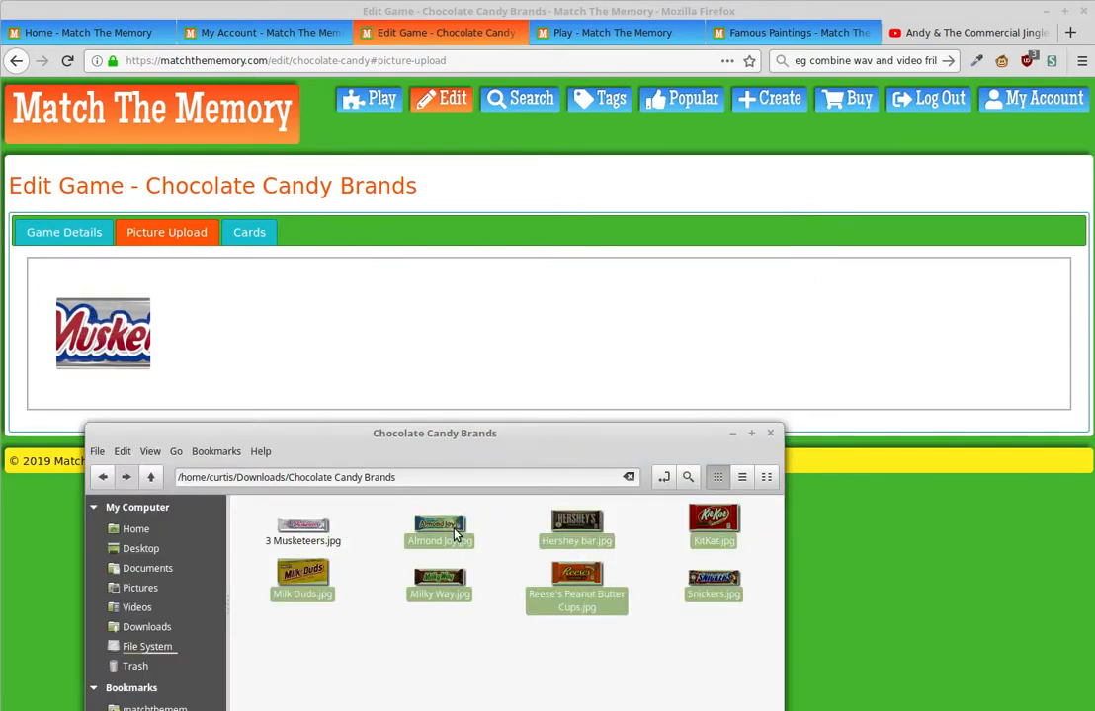
pyautogui.click(445, 637)
pyautogui.click(288, 547)
pyautogui.click(288, 543)
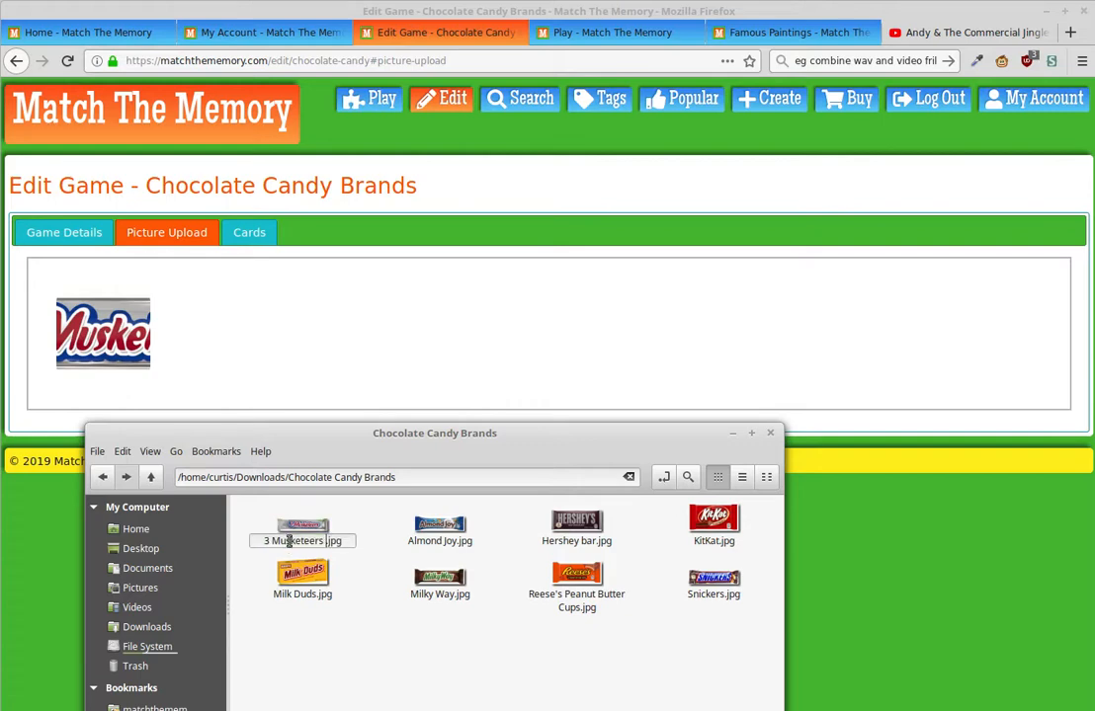
pyautogui.write('DSC_SLDKJFL')
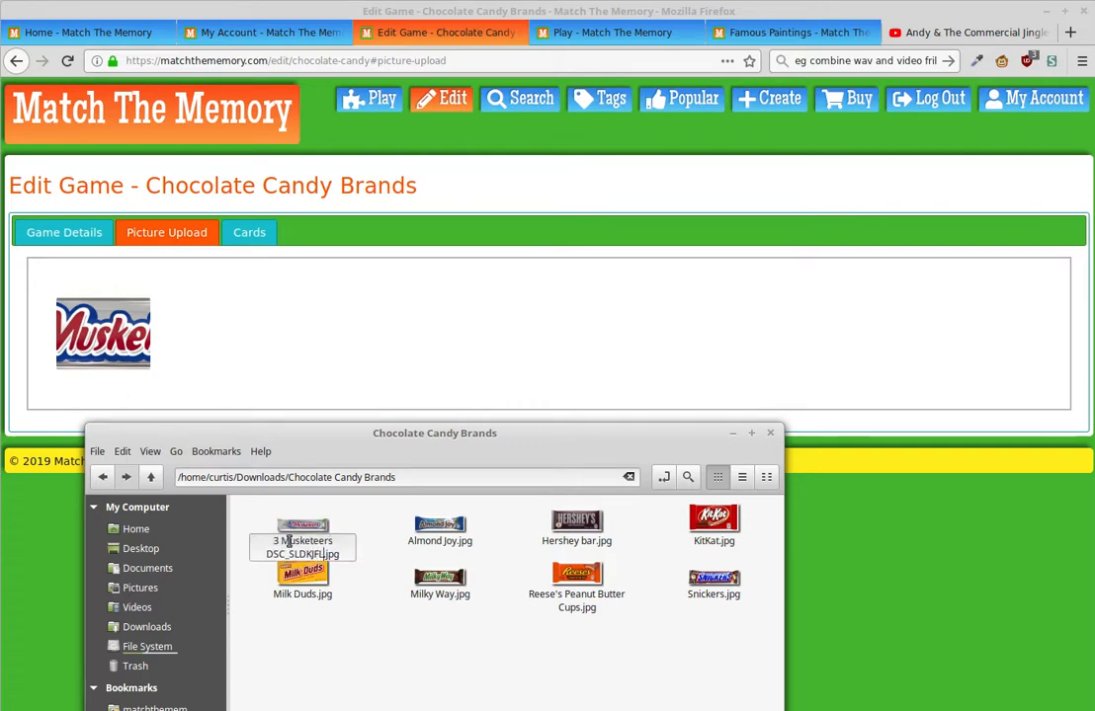
pyautogui.write('DK')
pyautogui.press('Escape')
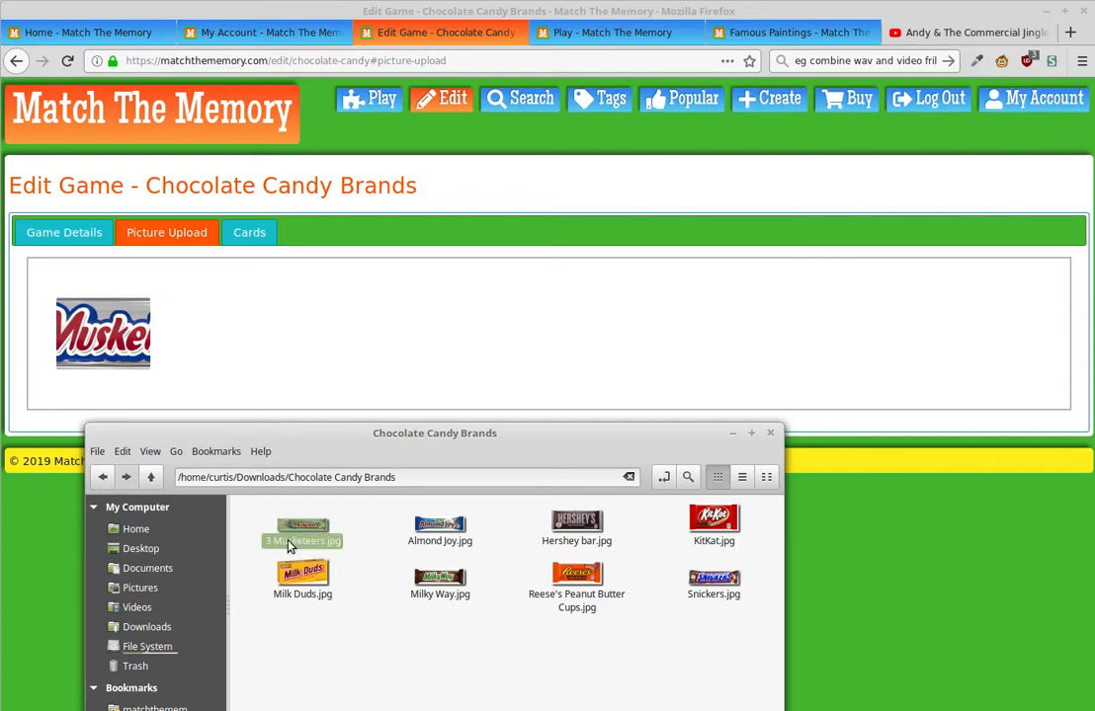
# Step: Upload the seven remaining candy pictures, Almond Joy.jpg through Snickers.jpg, to the game together
pyautogui.press('Right')
pyautogui.hotkey('shift', 'Down')
pyautogui.hotkey('shift', 'Right')
pyautogui.hotkey('shift', 'Right')
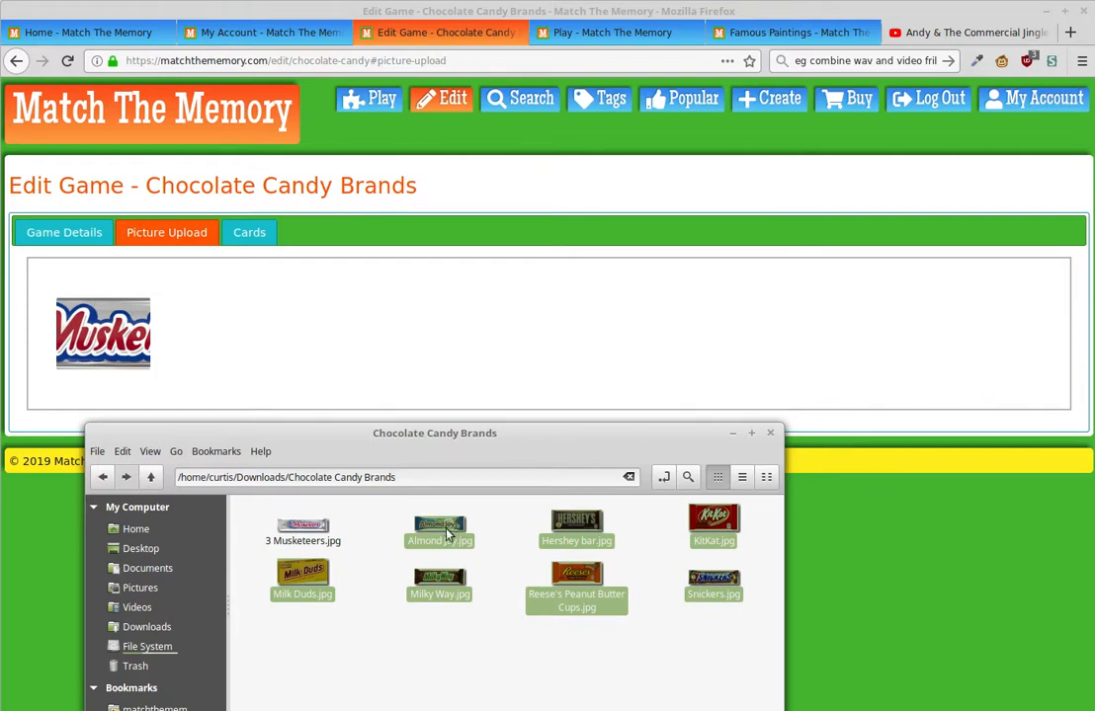
pyautogui.moveTo(440, 526); pyautogui.dragTo(307, 344)
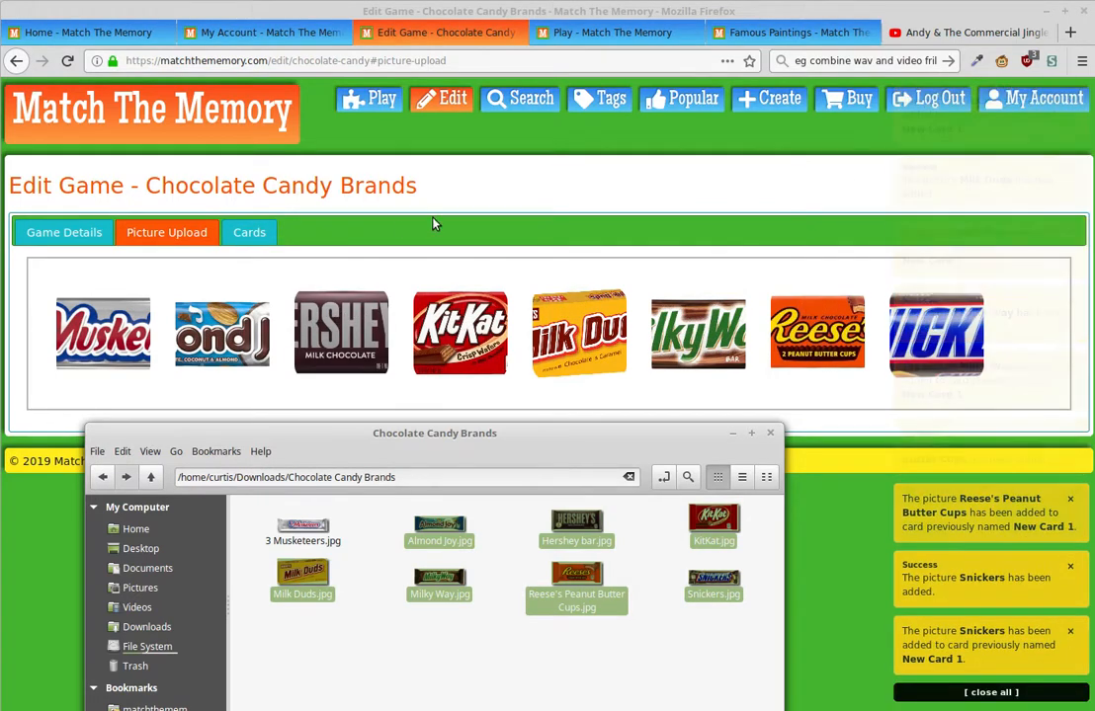
# Step: Open the 3 Musketeers card's settings from the game's list of cards and focus its title
pyautogui.click(242, 236)
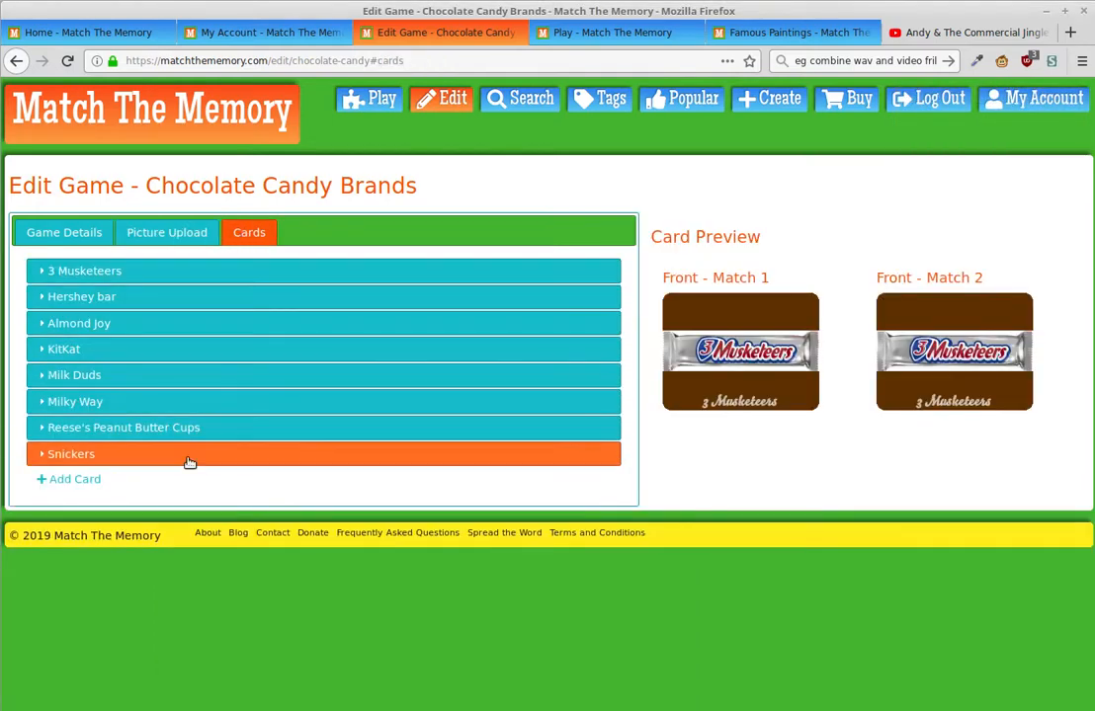
pyautogui.click(191, 274)
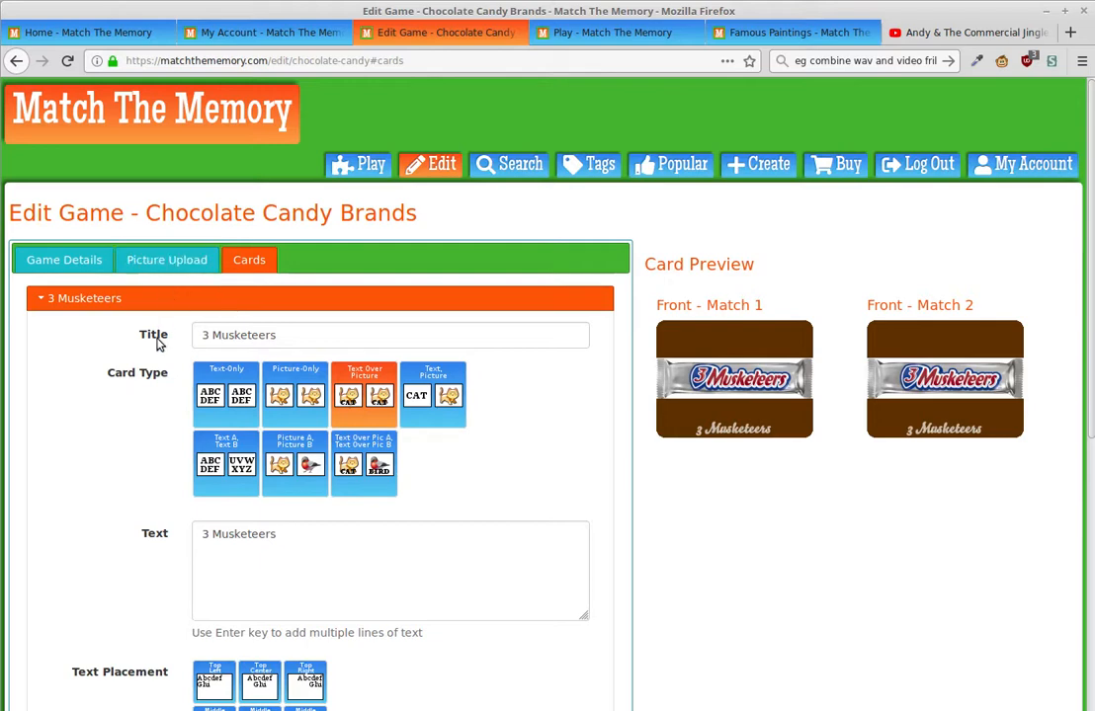
pyautogui.click(291, 336)
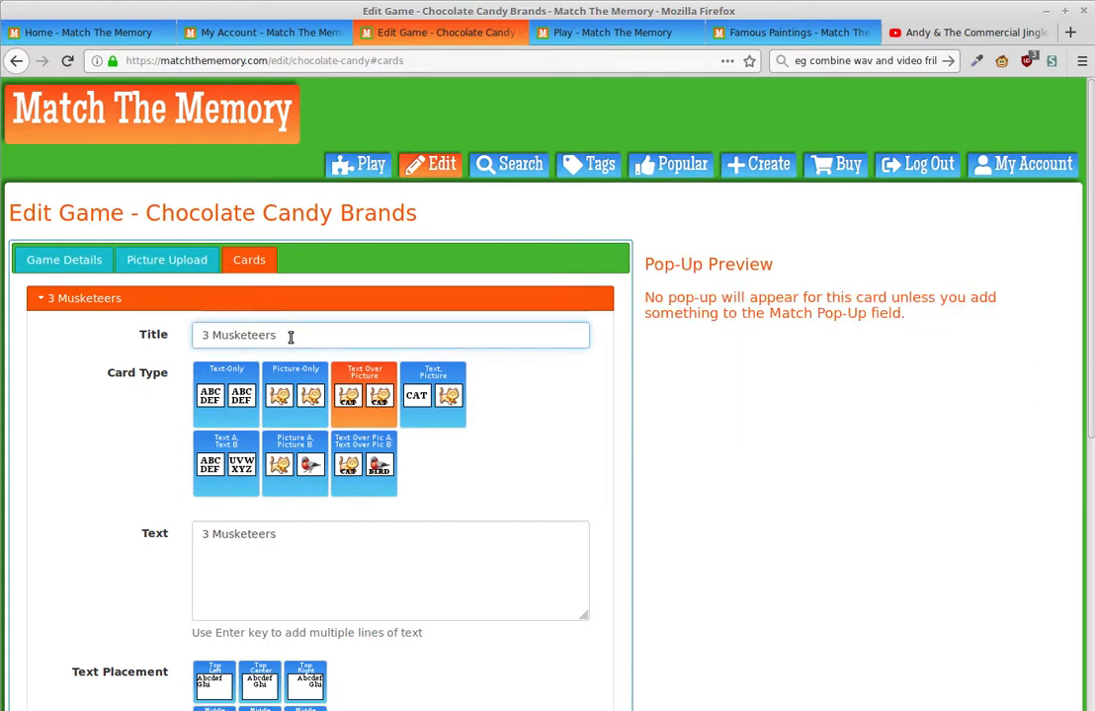
# Step: Examine how card titles are used on the Play page and in the Famous Paintings game's match pop-up, and return to the game editor
pyautogui.click(589, 35)
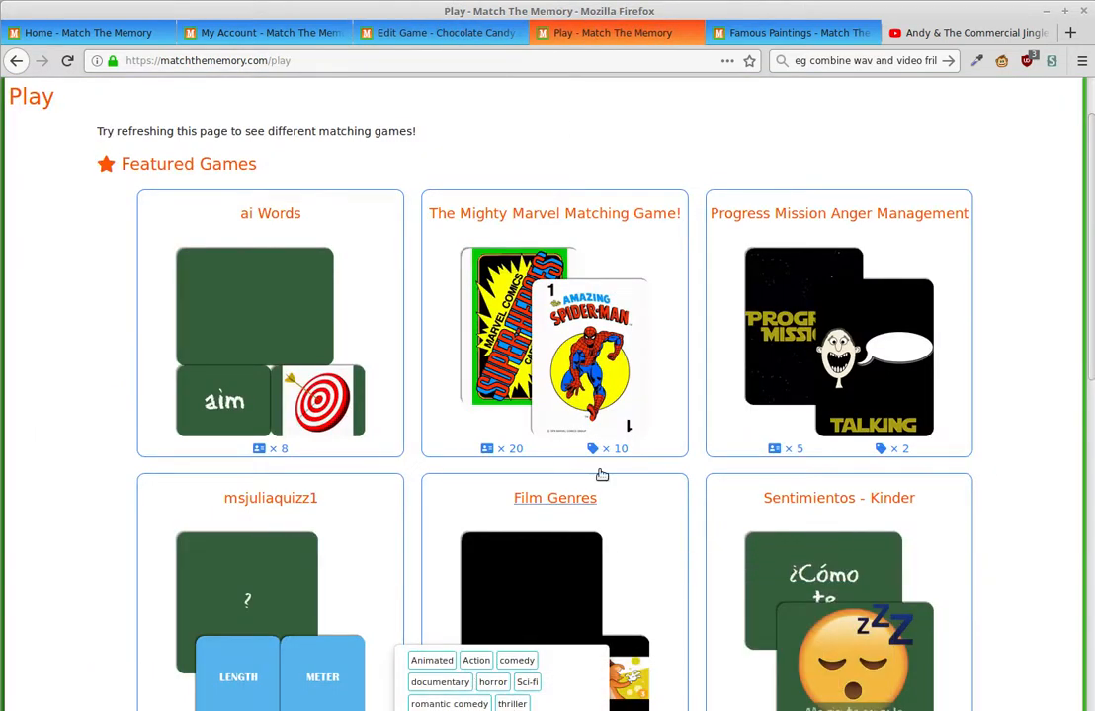
pyautogui.click(756, 38)
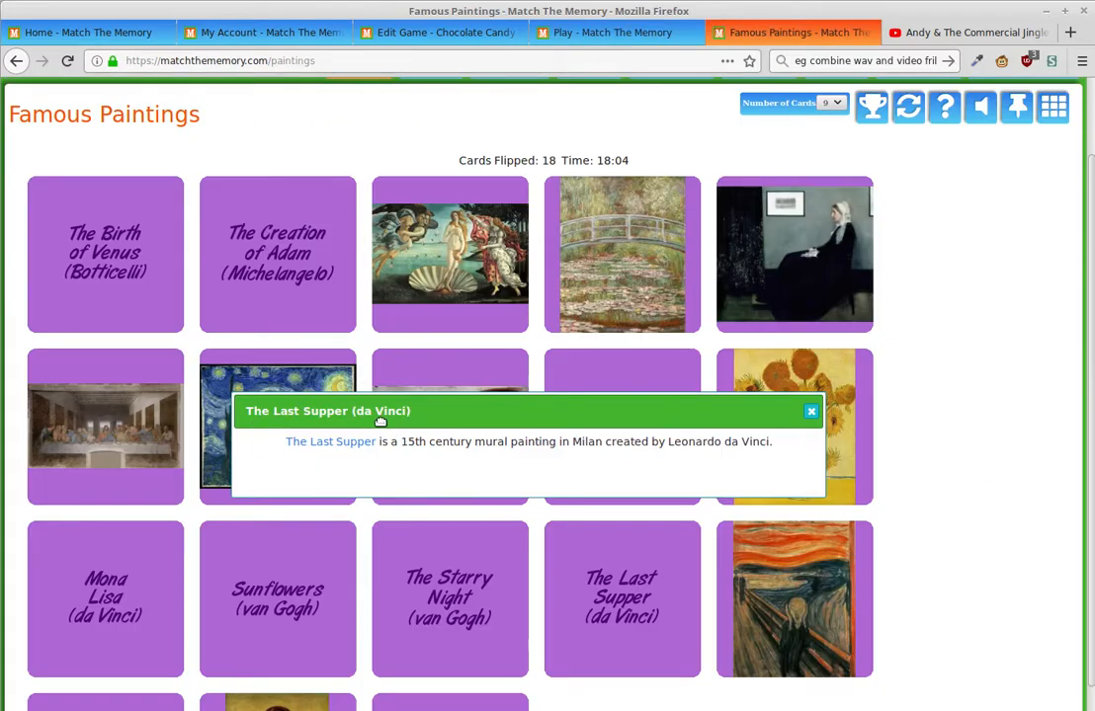
pyautogui.click(444, 36)
# Step: Preview the 3 Musketeers card as Text-Only, Picture-Only and Text, Picture, and set the card type back to Text Over Picture
pyautogui.click(381, 562)
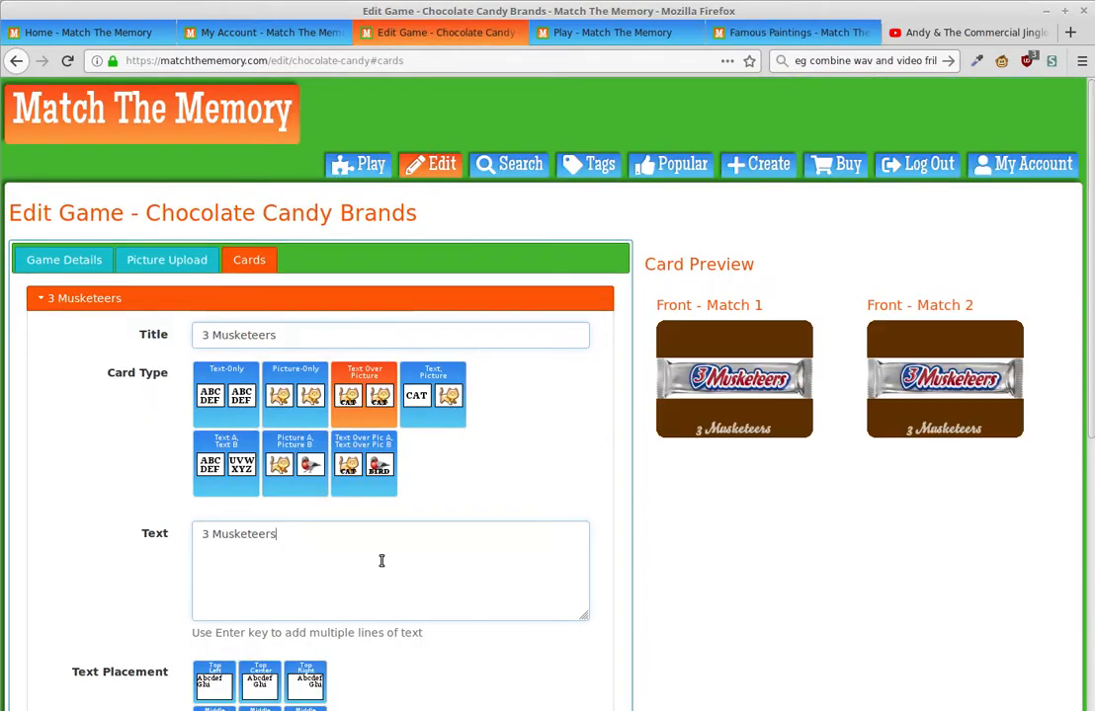
pyautogui.click(241, 398)
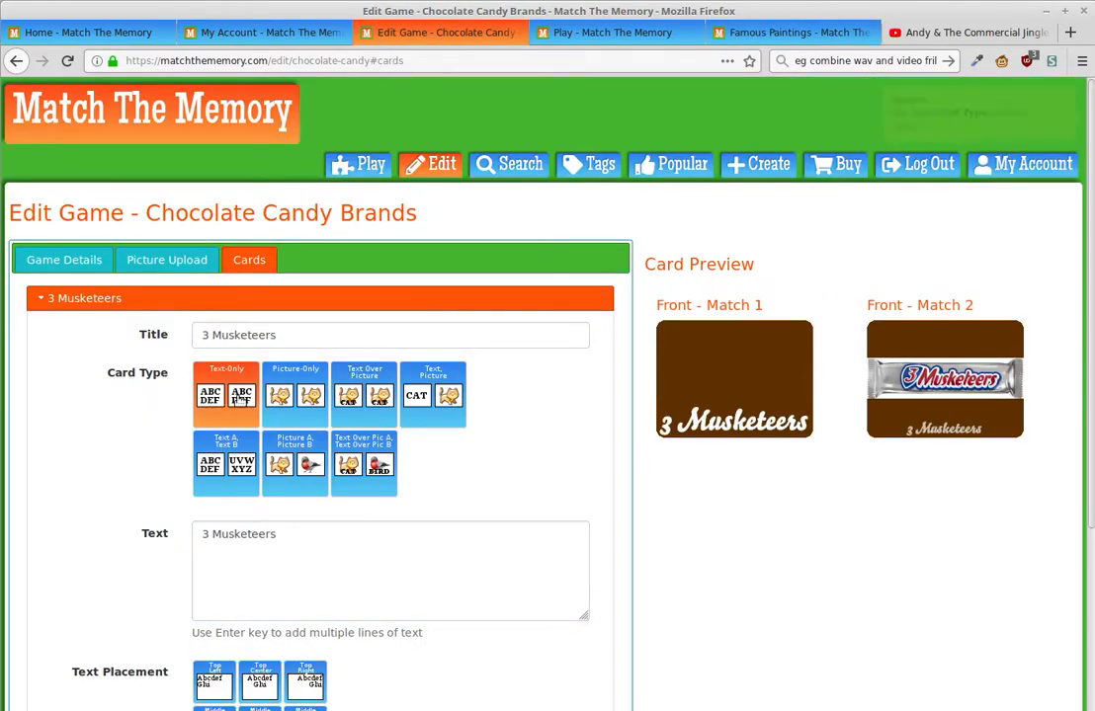
pyautogui.click(299, 396)
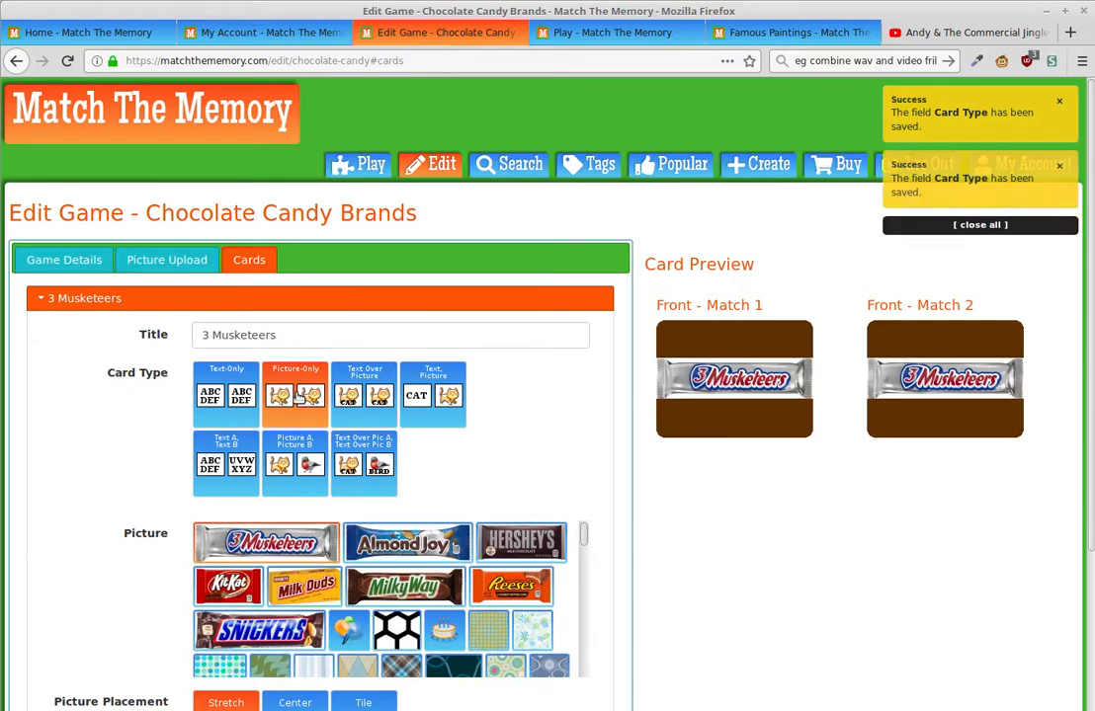
pyautogui.click(364, 395)
pyautogui.click(419, 395)
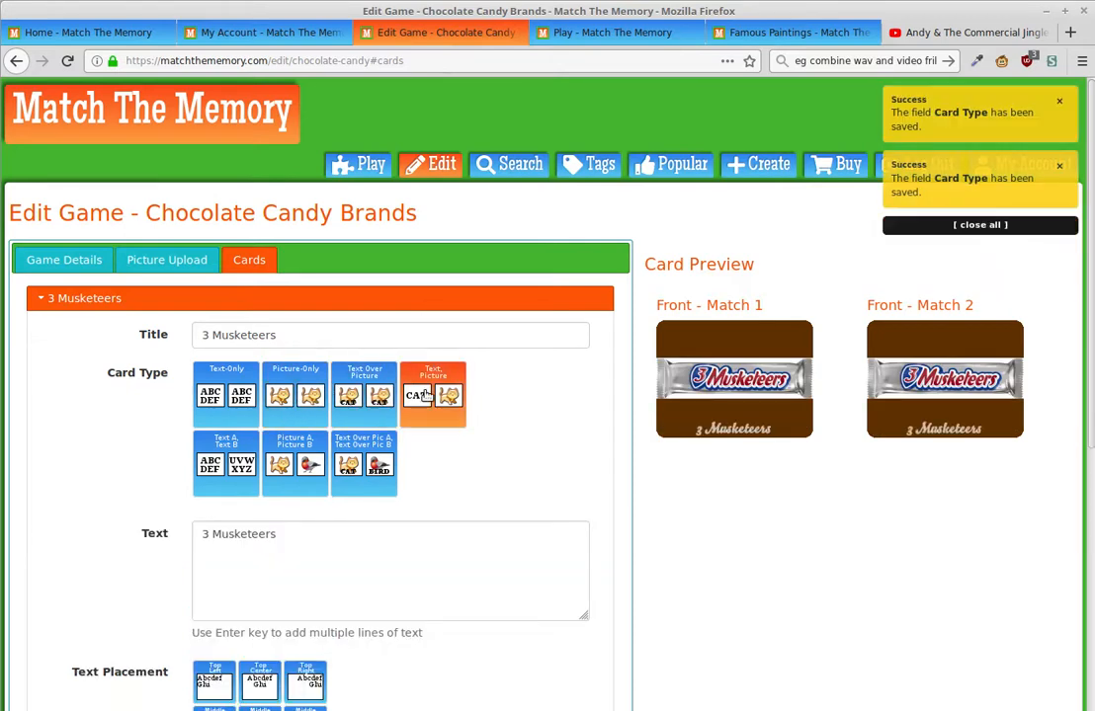
pyautogui.click(348, 396)
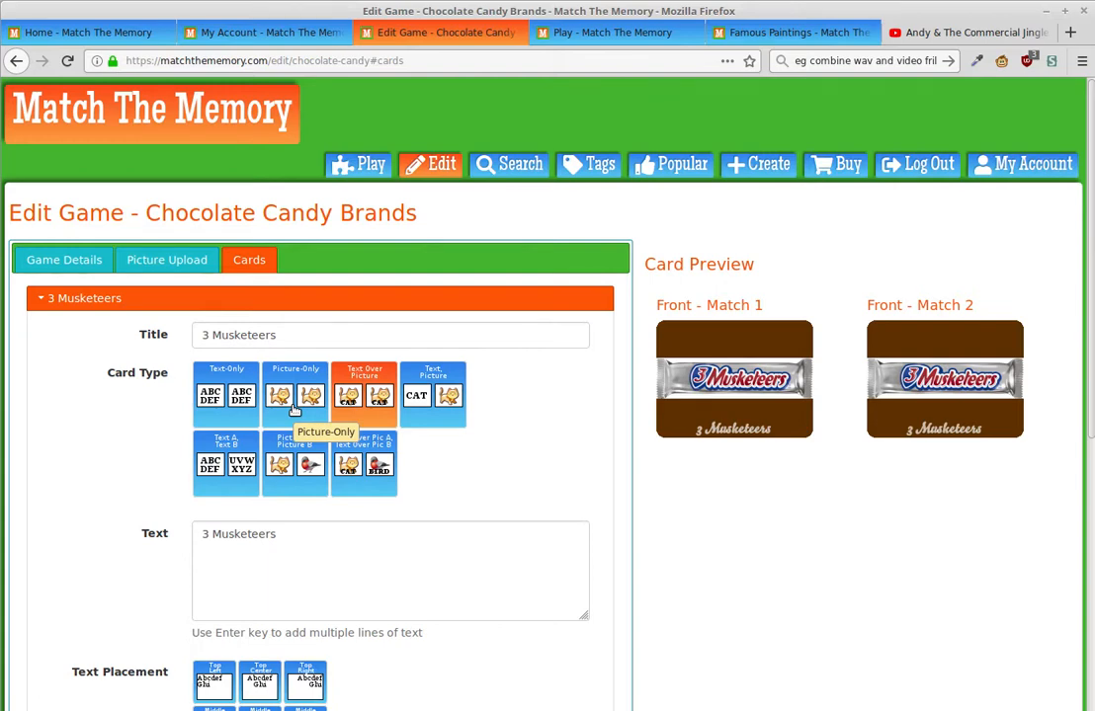
# Step: Extend the 3 Musketeers card's text to "3 Musketeers is my favorite candy bar!"
pyautogui.click(370, 547)
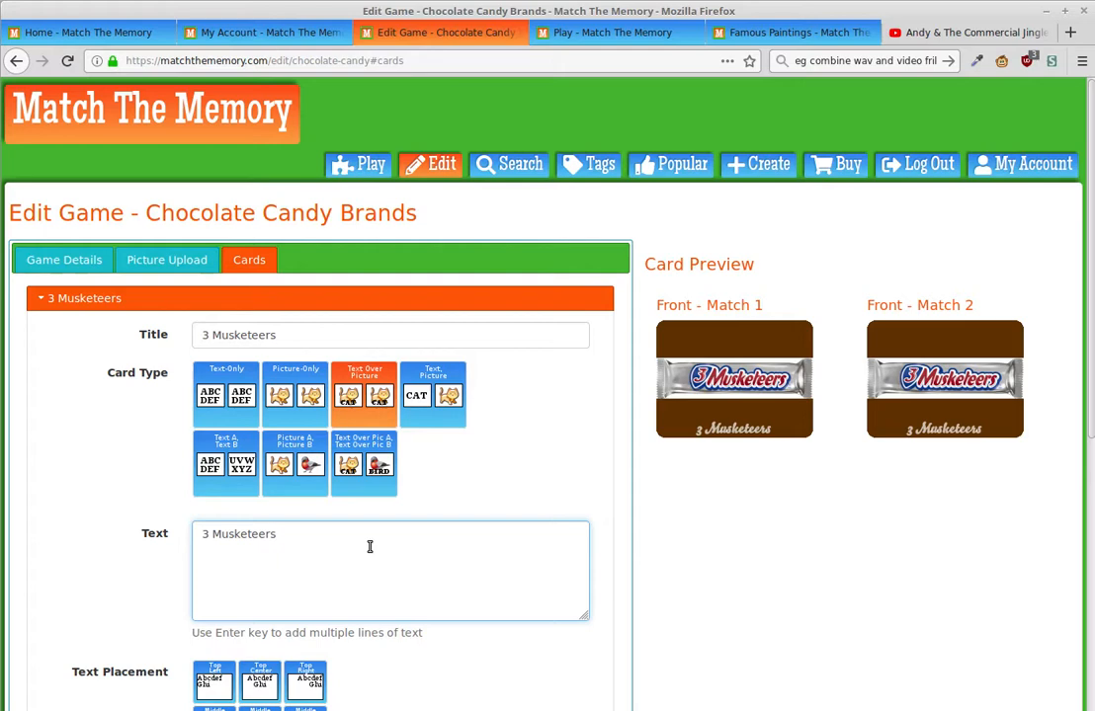
pyautogui.write('is my favorite candy bar!')
pyautogui.click(111, 576)
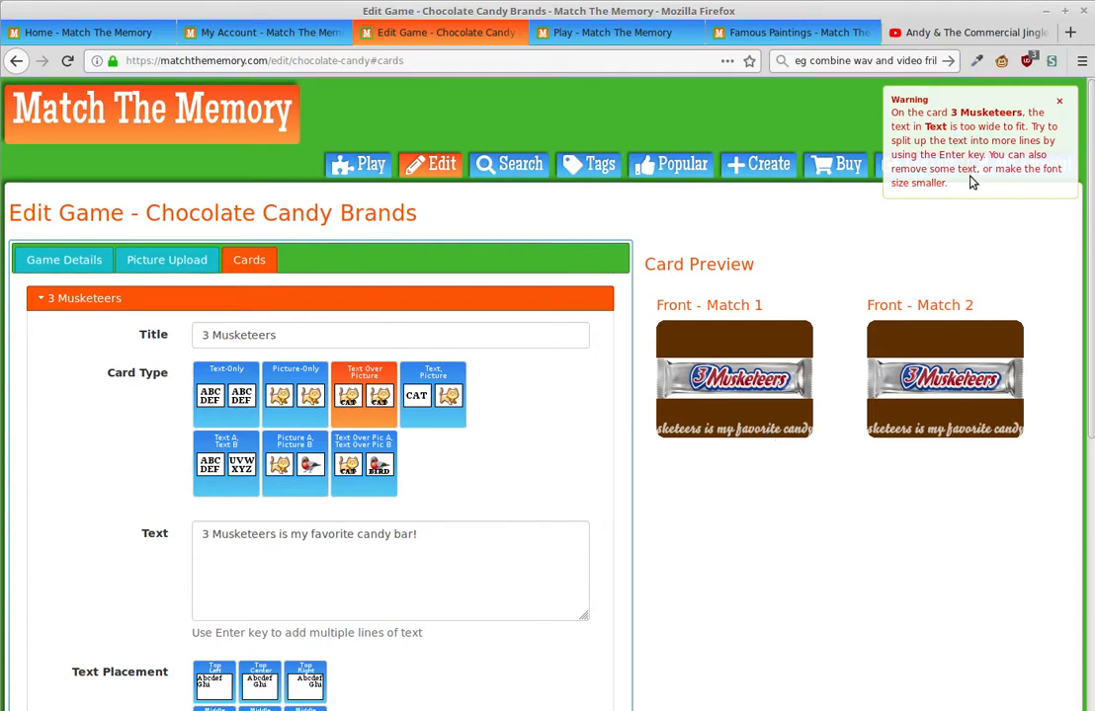
# Step: Split the 3 Musketeers card's text into two lines, starting the second line at "my favorite candy bar!"
pyautogui.click(441, 574)
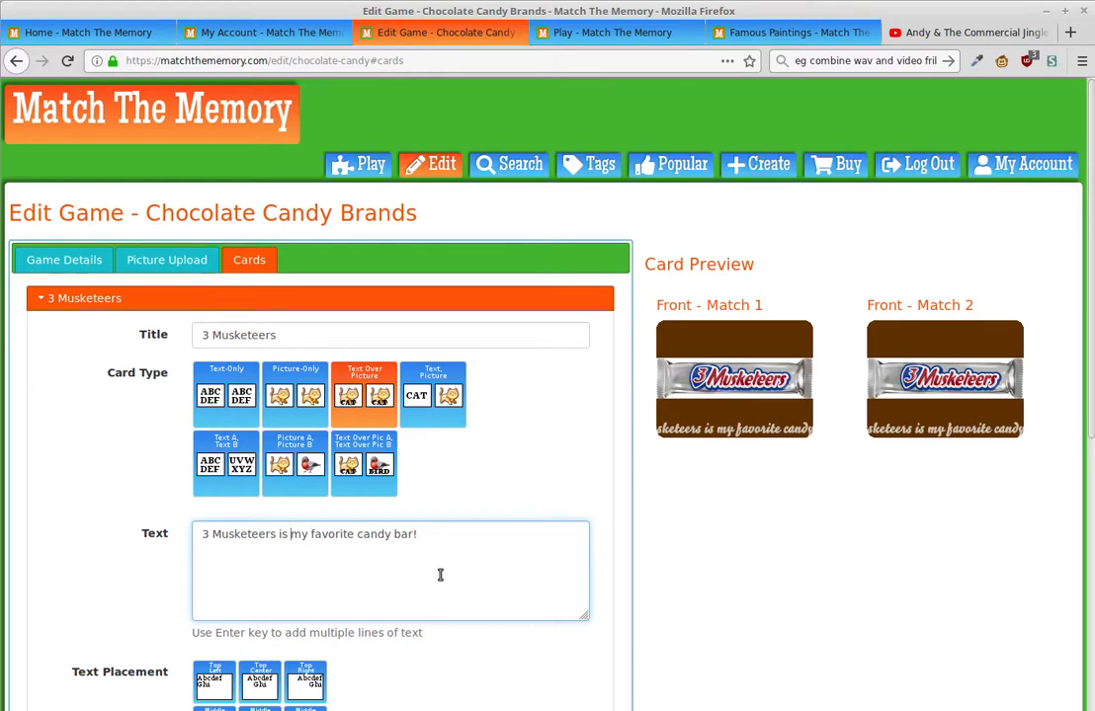
pyautogui.hotkey('ctrl', 'Left')
pyautogui.hotkey('ctrl', 'Left')
pyautogui.hotkey('ctrl', 'Left')
pyautogui.hotkey('ctrl', 'Left')
pyautogui.press('Return')
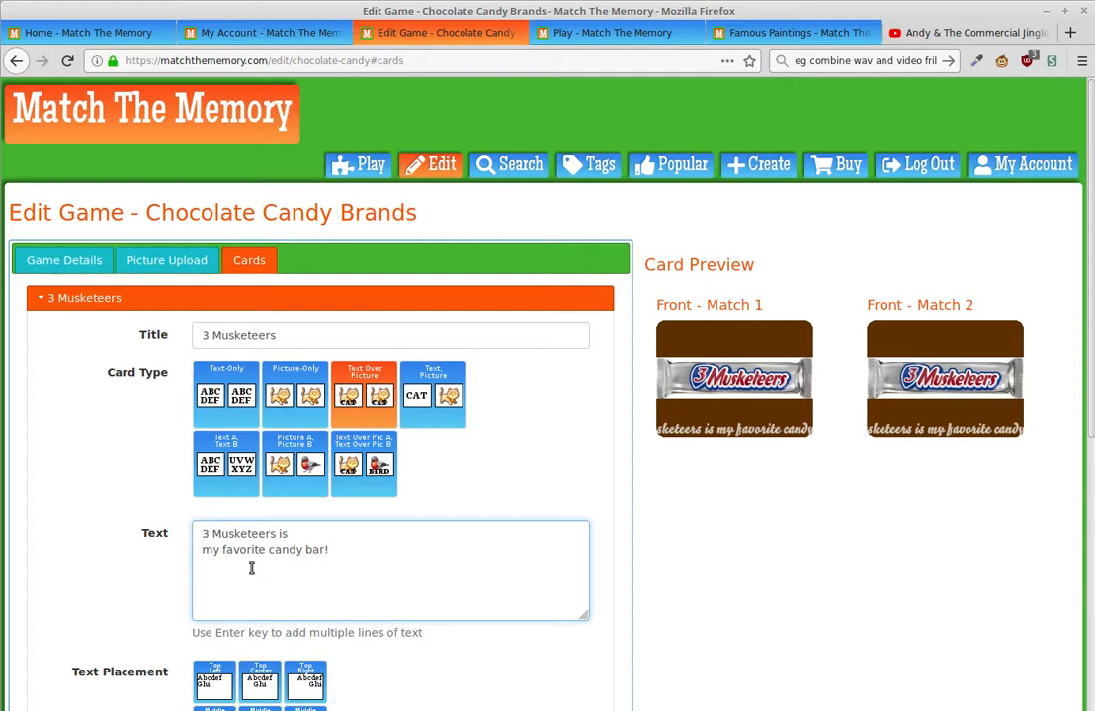
pyautogui.click(76, 577)
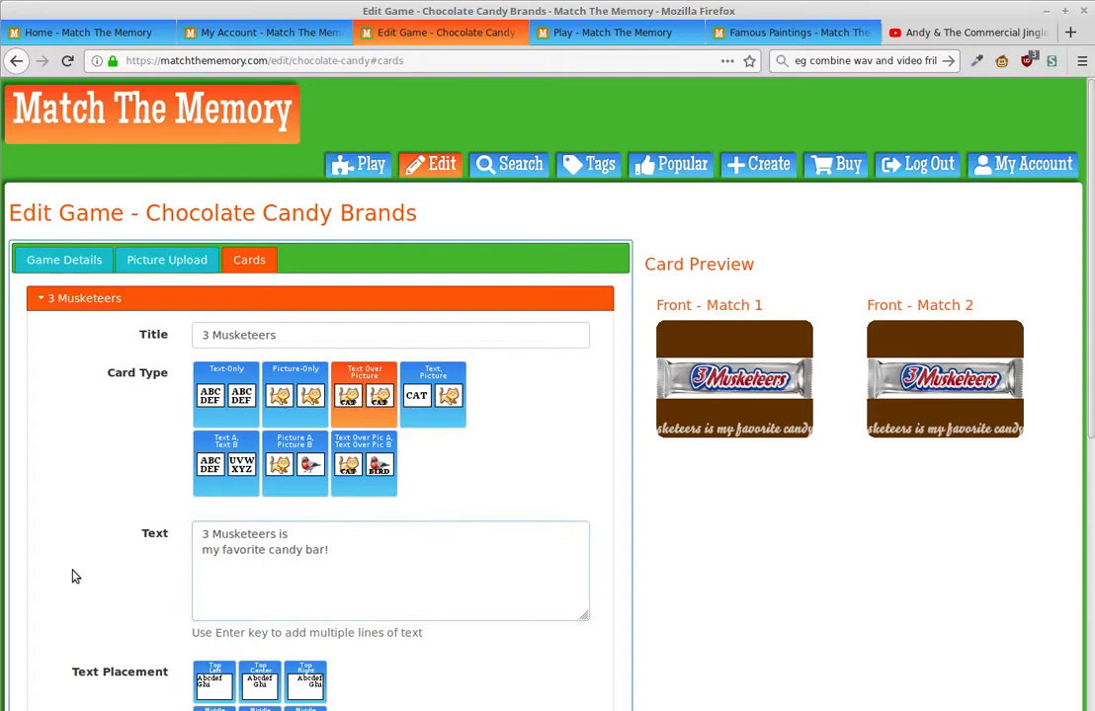
# Step: Shorten the 3 Musketeers card's text to just "3 Musketeers"
pyautogui.click(364, 589)
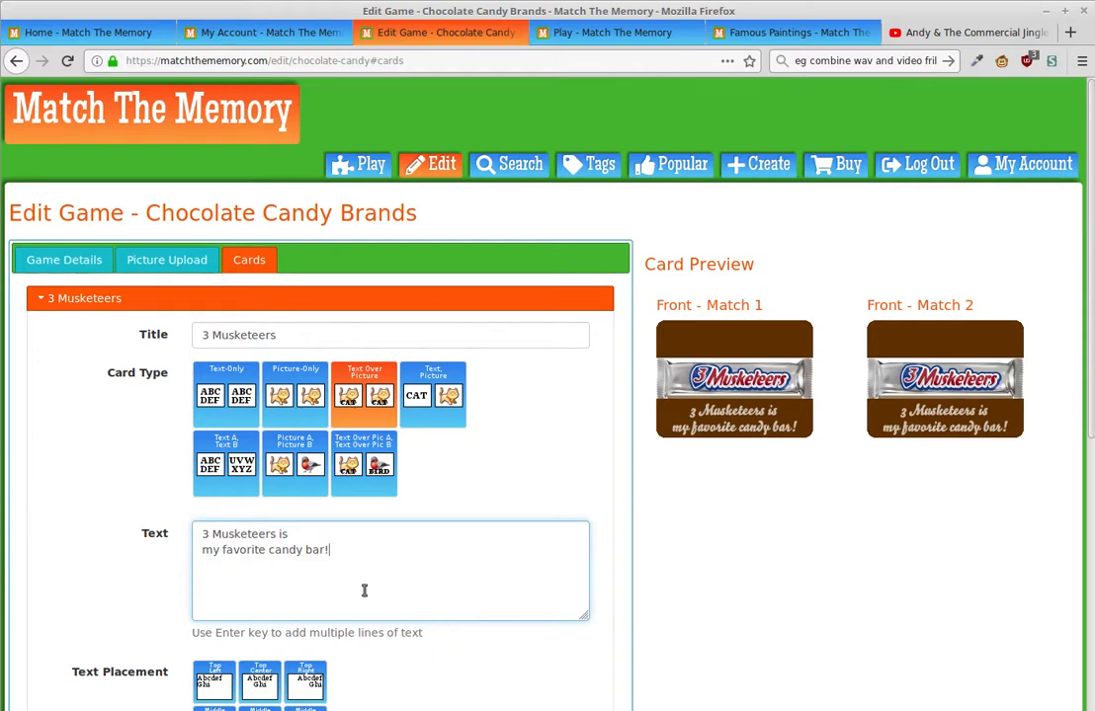
pyautogui.hotkey('ctrl', 'shift', 'Left')
pyautogui.hotkey('ctrl', 'shift', 'Left')
pyautogui.hotkey('ctrl', 'shift', 'Left')
pyautogui.hotkey('ctrl', 'shift', 'Left')
pyautogui.hotkey('ctrl', 'shift', 'Left')
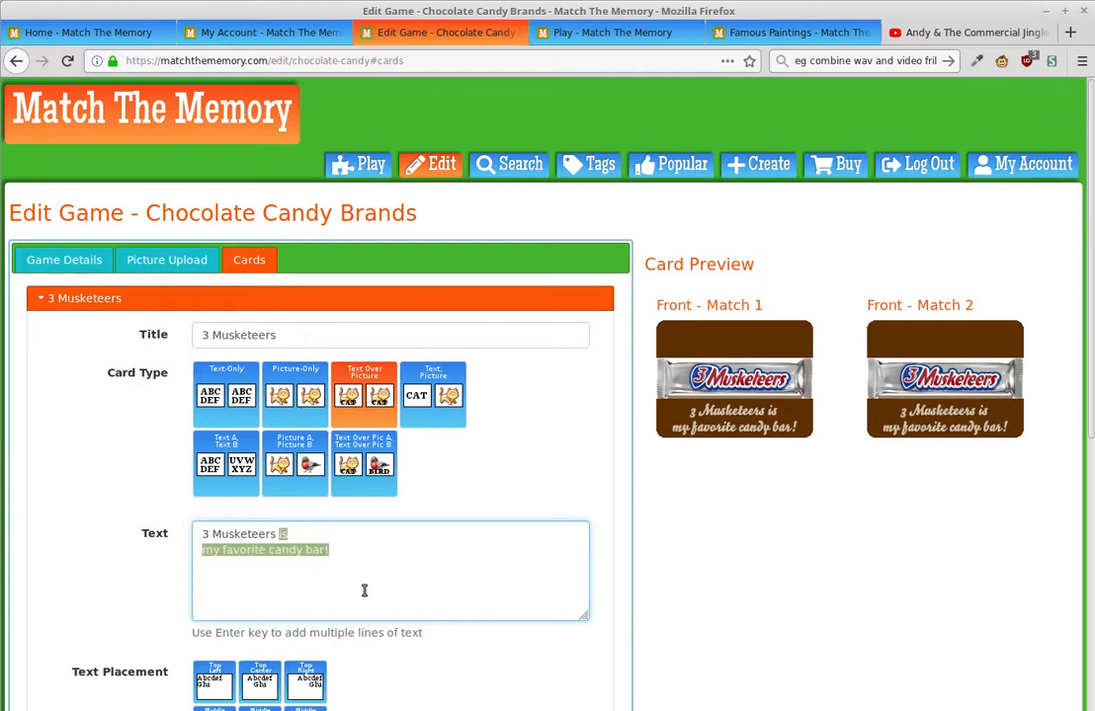
pyautogui.hotkey('shift', 'Left')
pyautogui.press('BackSpace')
pyautogui.click(159, 611)
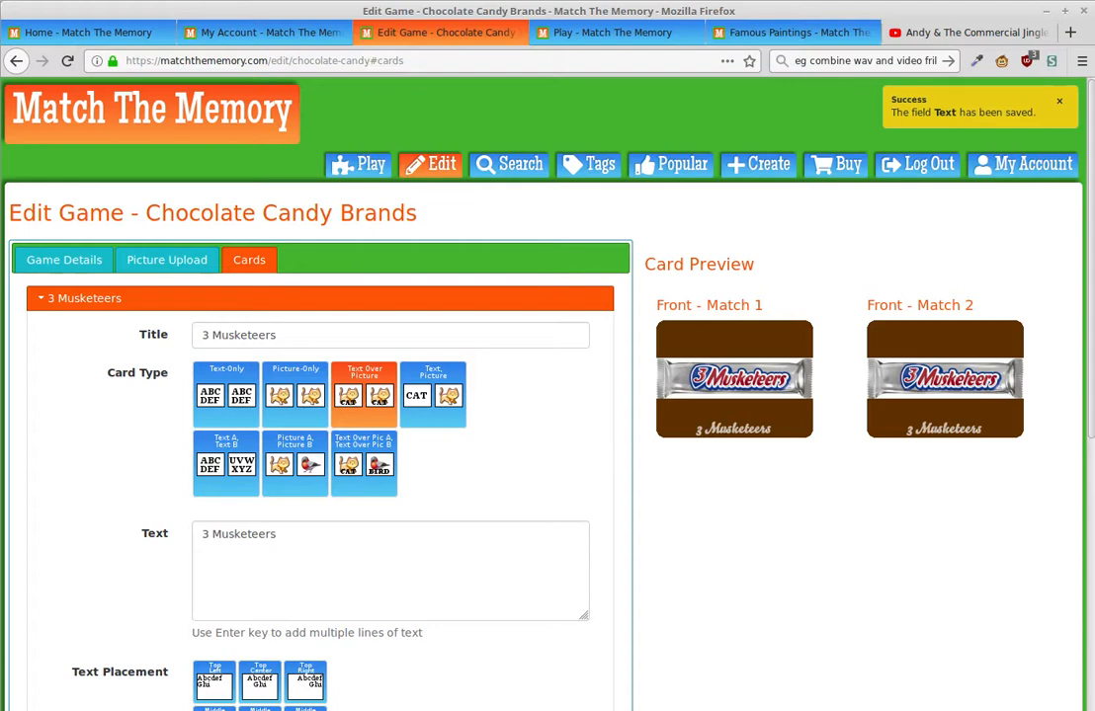
# Step: Try the Top Right text placement and the Text, Picture card type, and restore Bottom Center and Text Over Picture
pyautogui.click(314, 692)
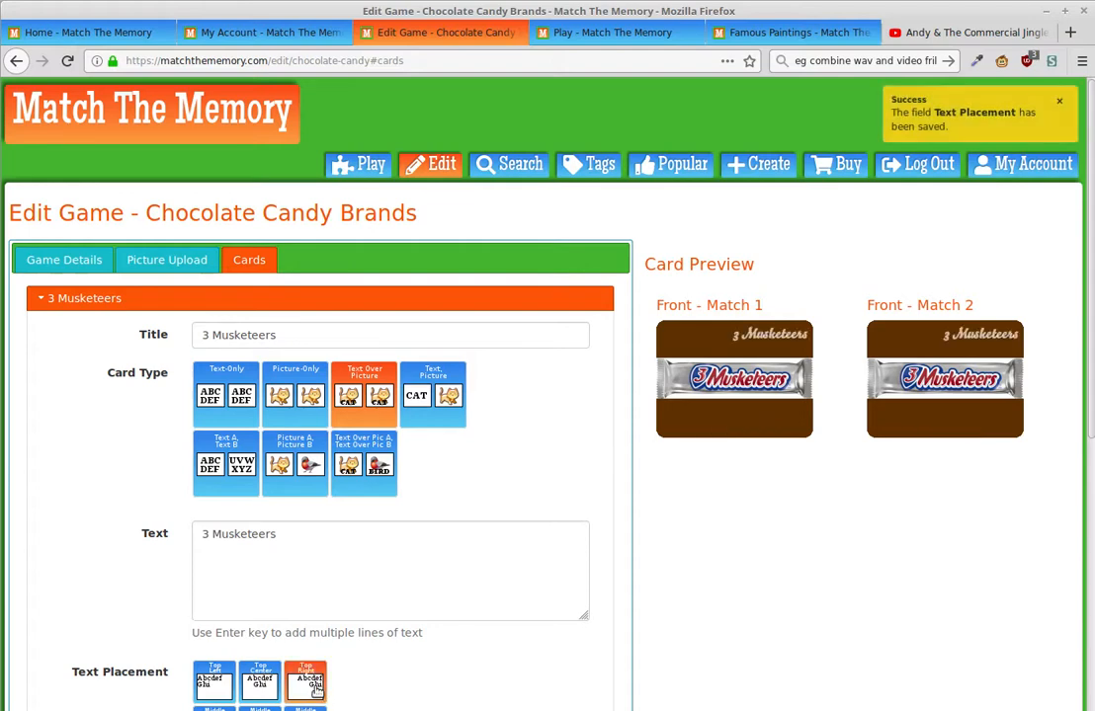
pyautogui.click(308, 708)
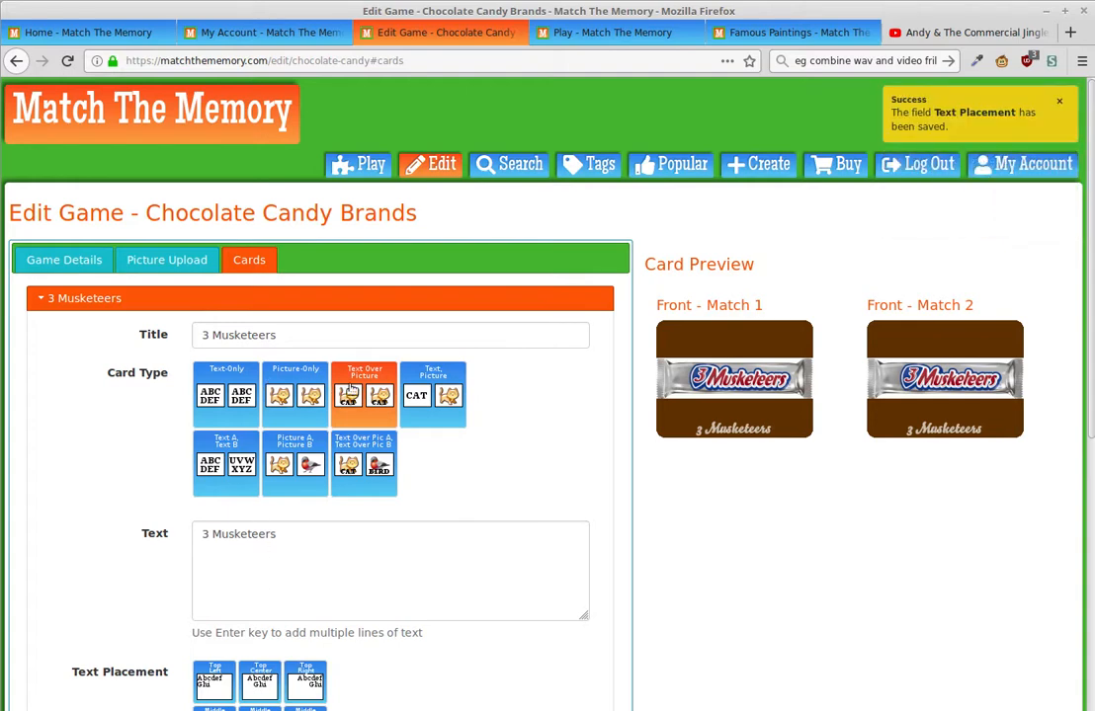
pyautogui.click(420, 393)
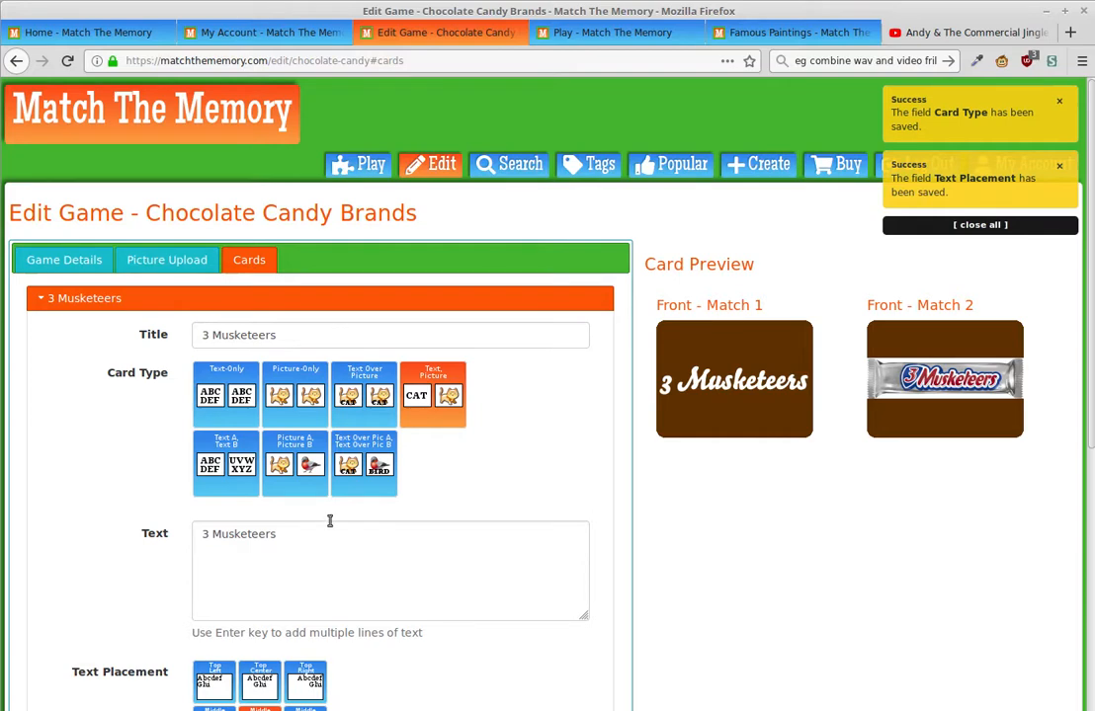
pyautogui.click(360, 411)
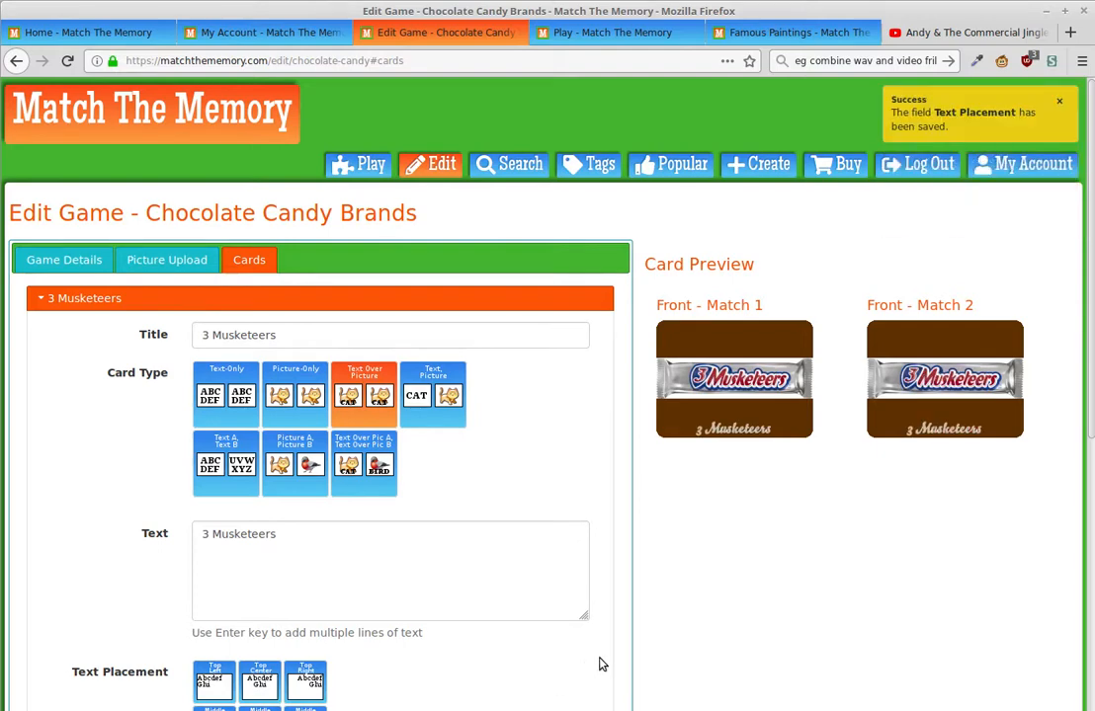
# Step: Preview the text at Middle Center with its background color switched off and on, and return it to Bottom Center with the background on
pyautogui.scroll(-3, 600, 664)
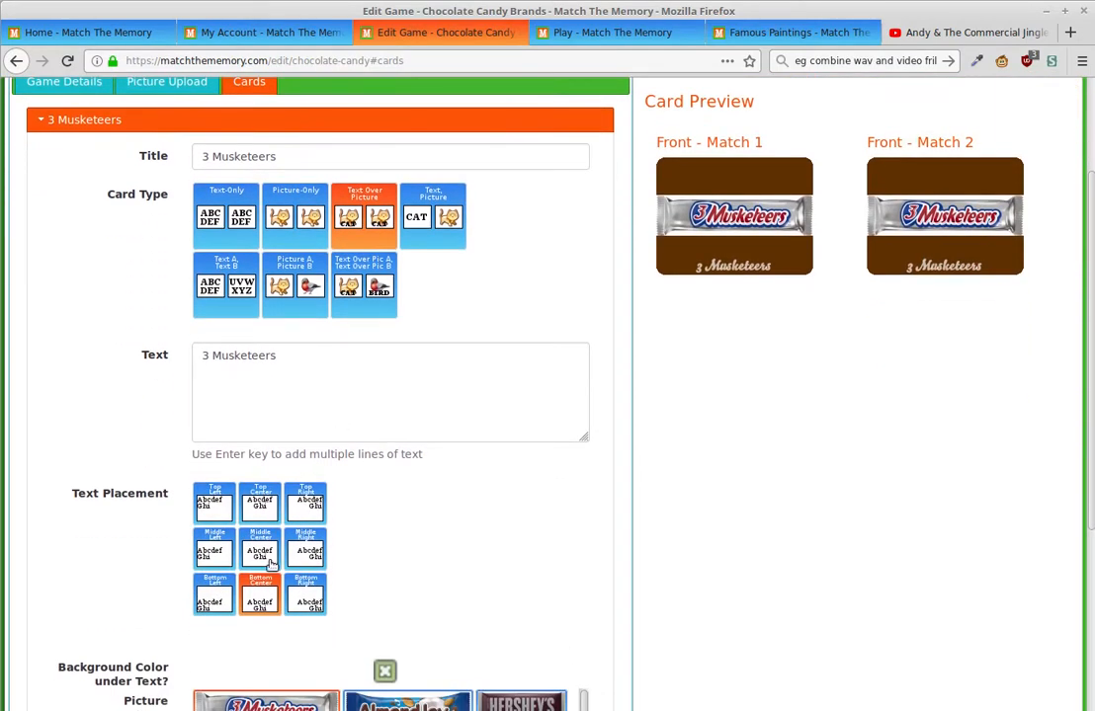
pyautogui.click(270, 559)
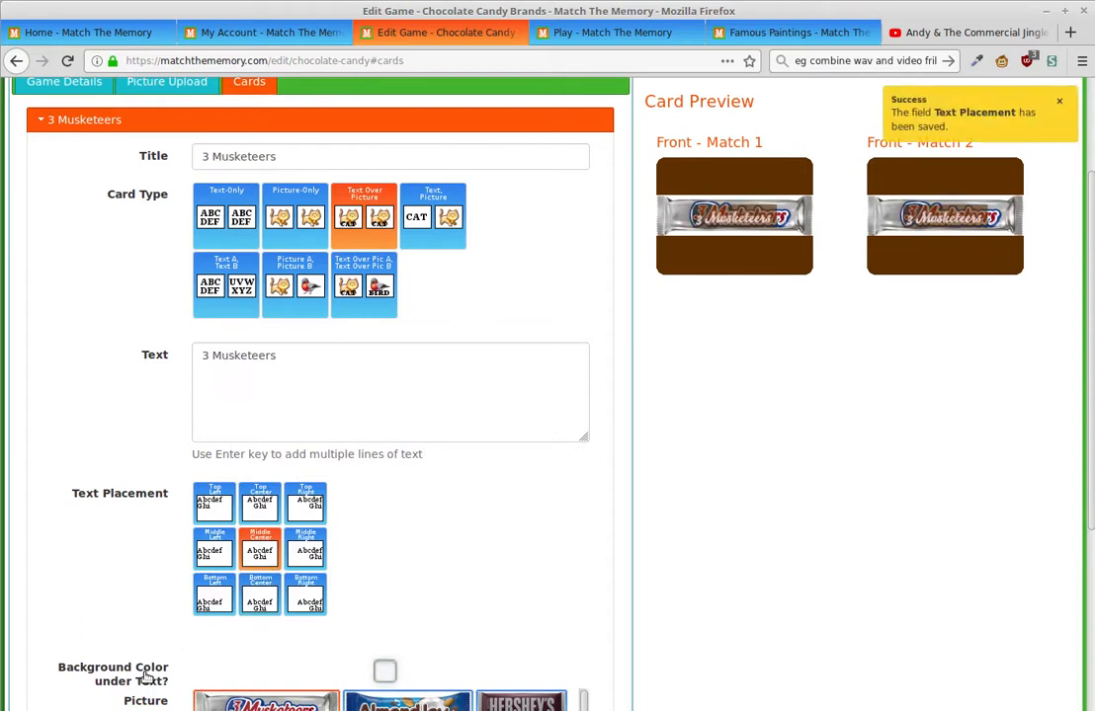
pyautogui.click(146, 678)
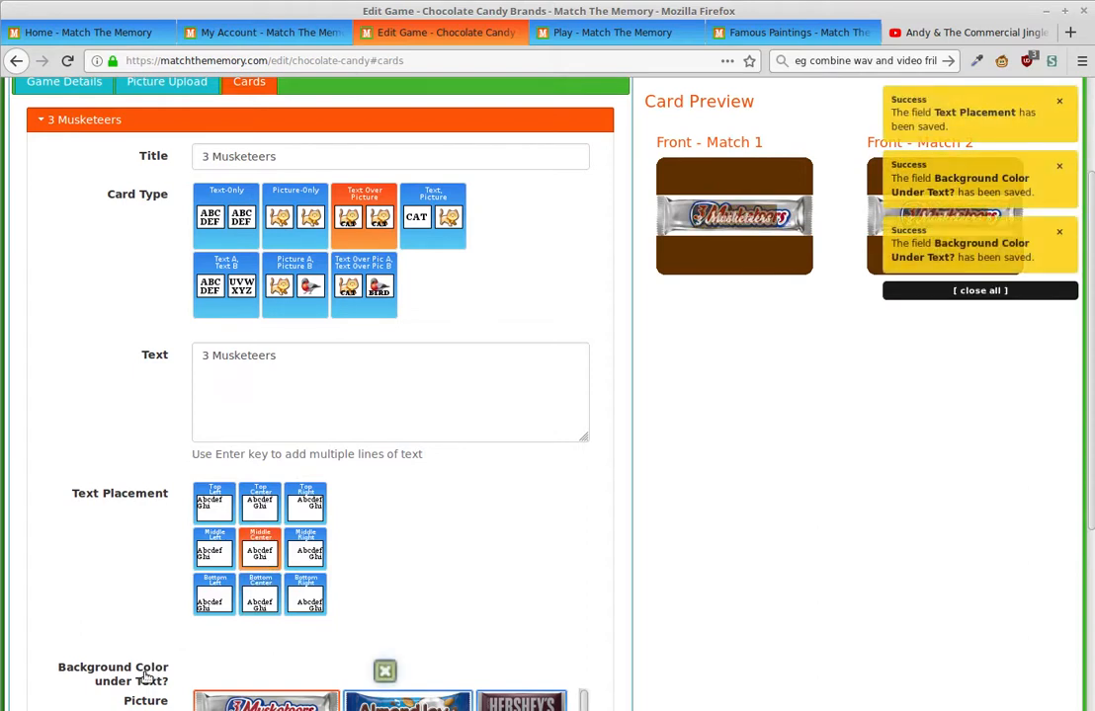
pyautogui.click(146, 678)
pyautogui.click(146, 677)
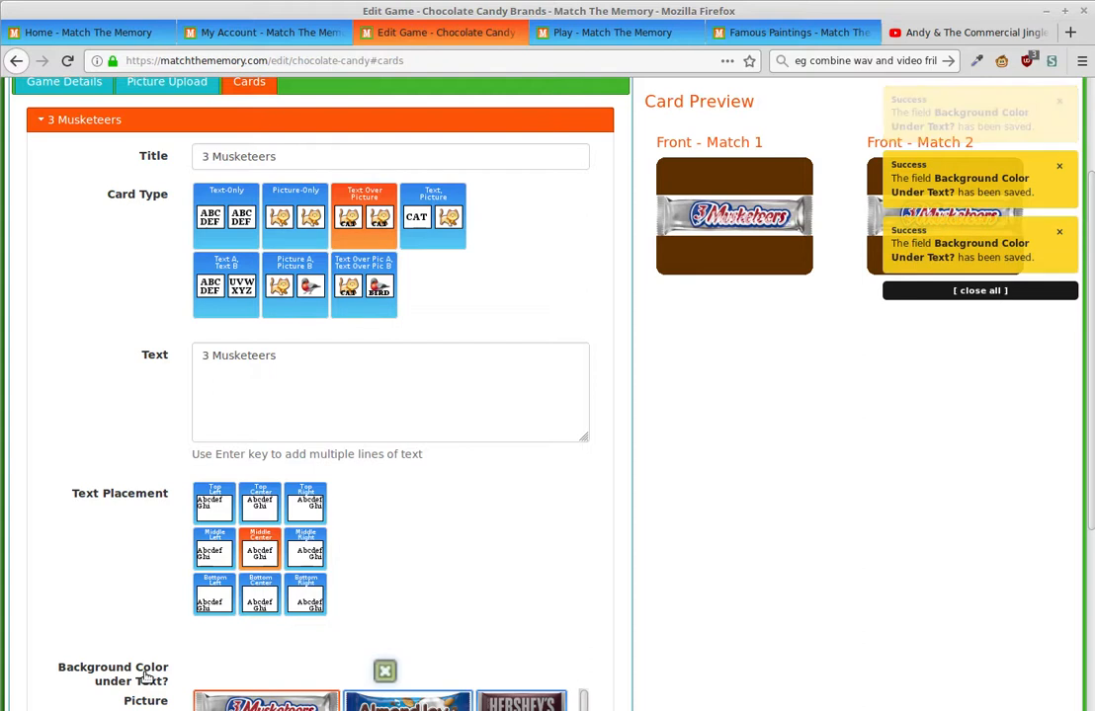
pyautogui.click(146, 678)
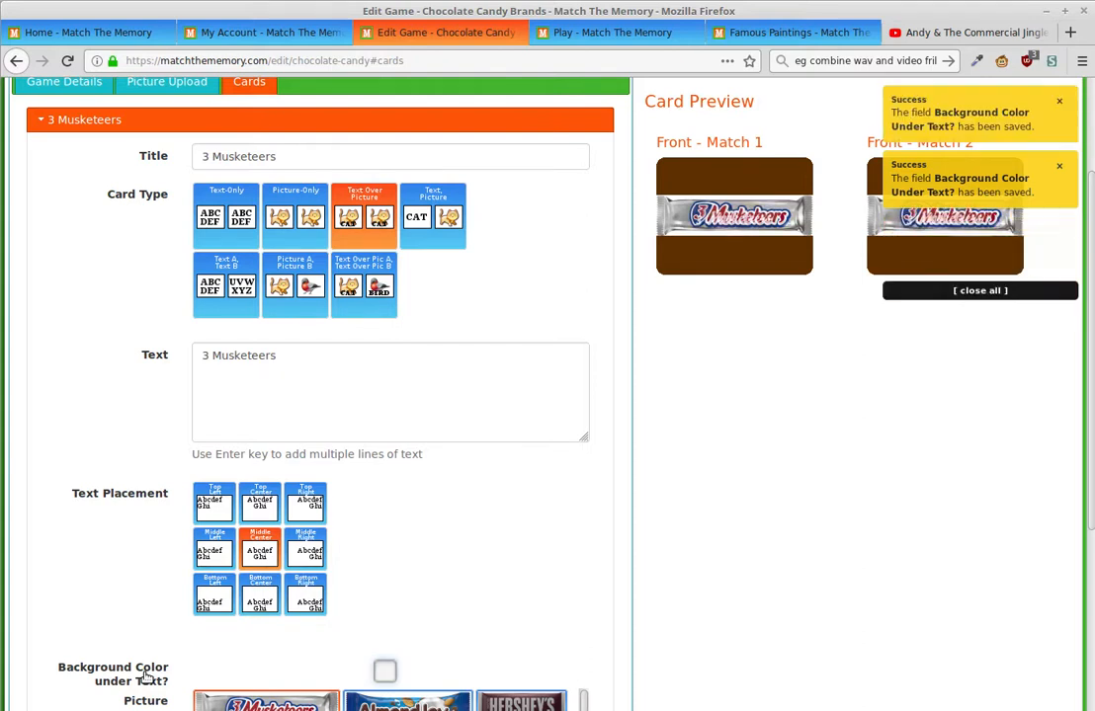
pyautogui.click(146, 678)
pyautogui.click(262, 602)
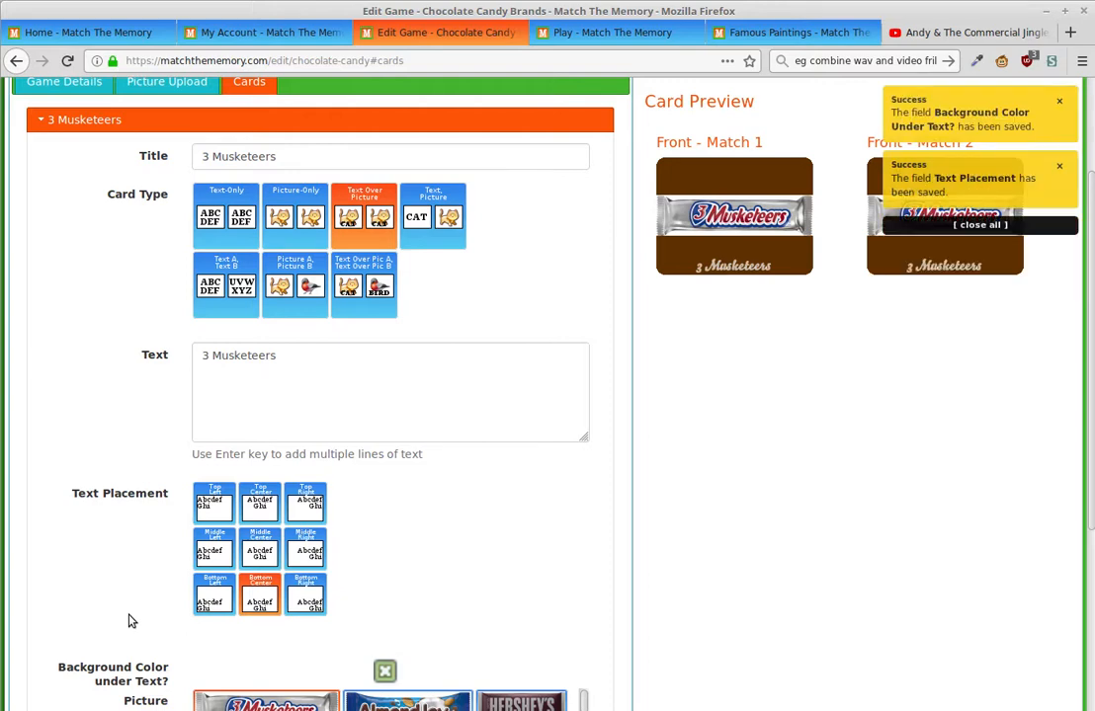
# Step: Browse the picture library and set the card's picture to the black, gray and white squares pattern
pyautogui.scroll(-3, 129, 620)
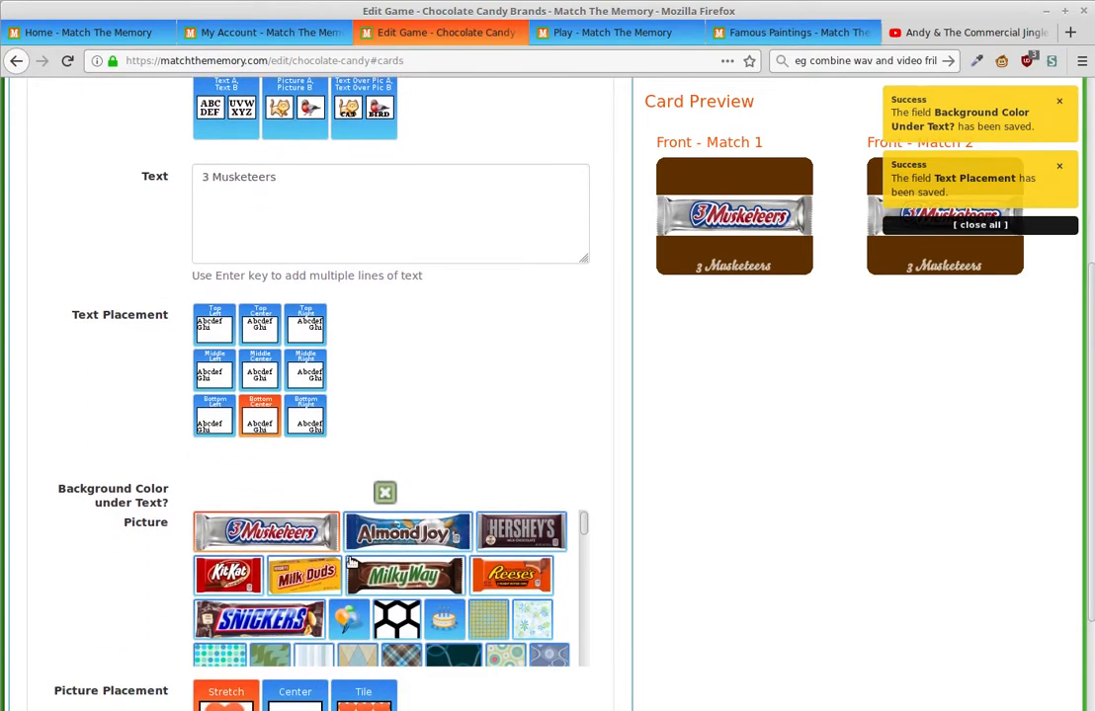
pyautogui.scroll(-8, 351, 563)
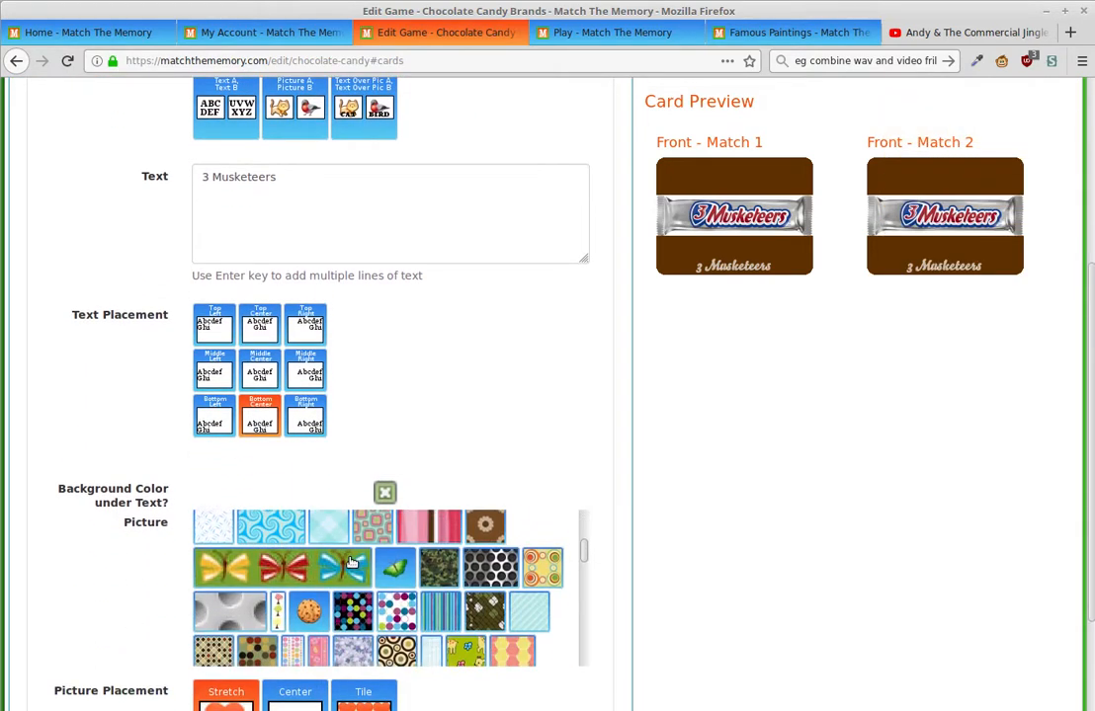
pyautogui.scroll(-10, 350, 560)
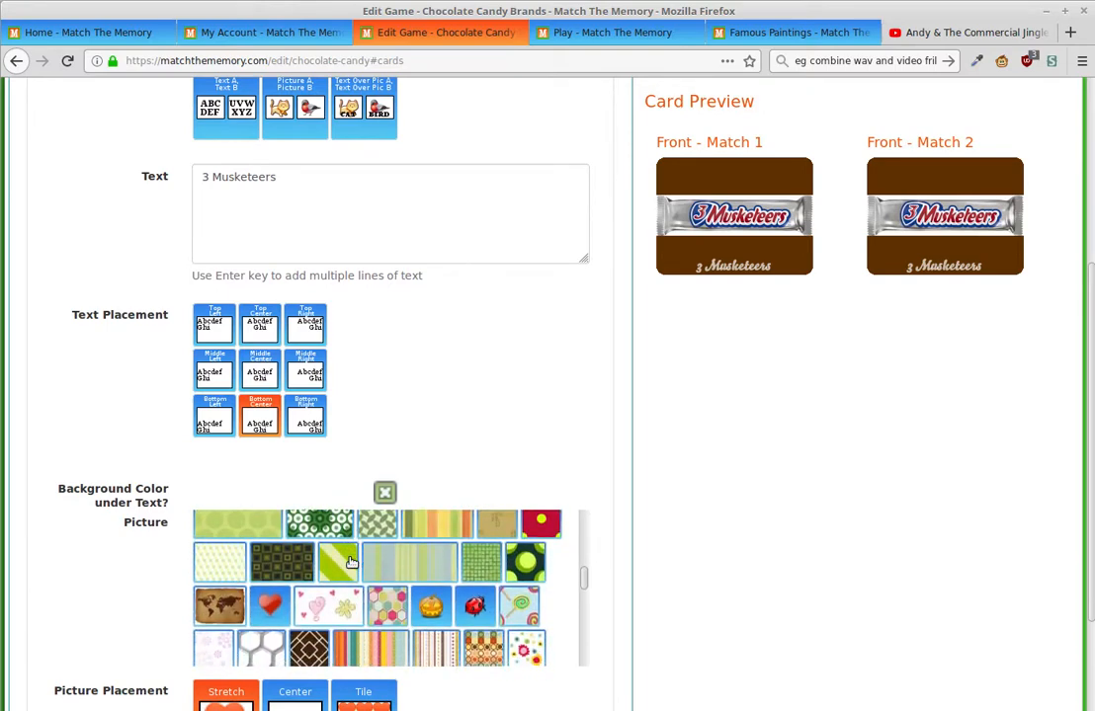
pyautogui.scroll(-10, 350, 563)
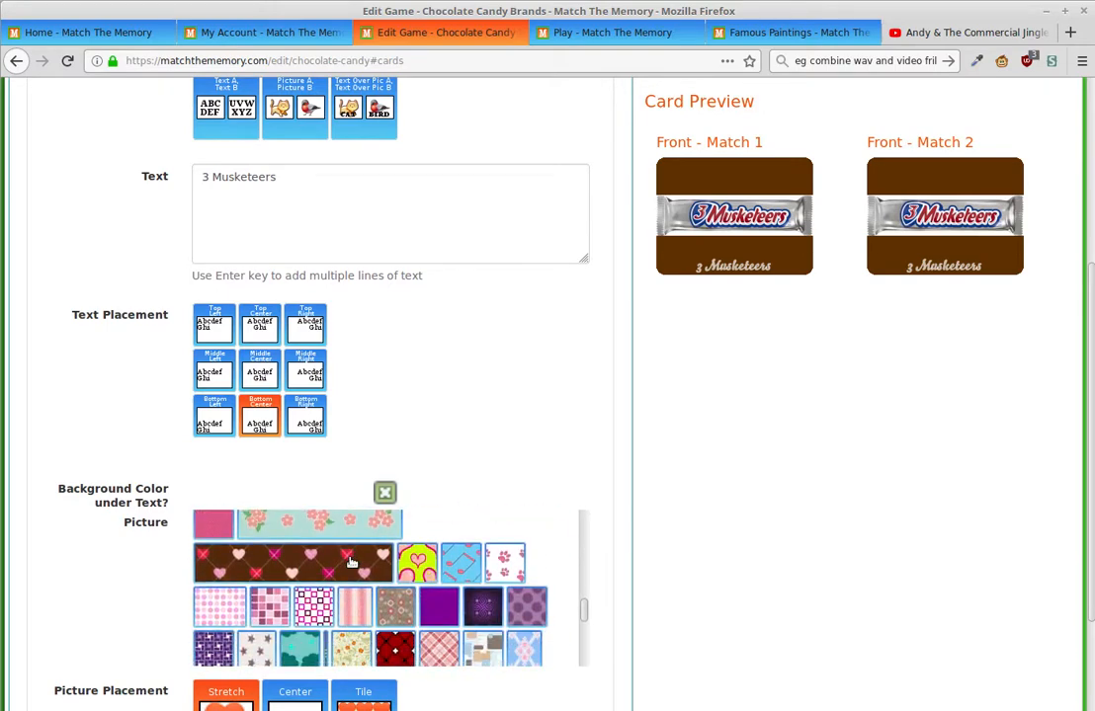
pyautogui.scroll(10, 350, 563)
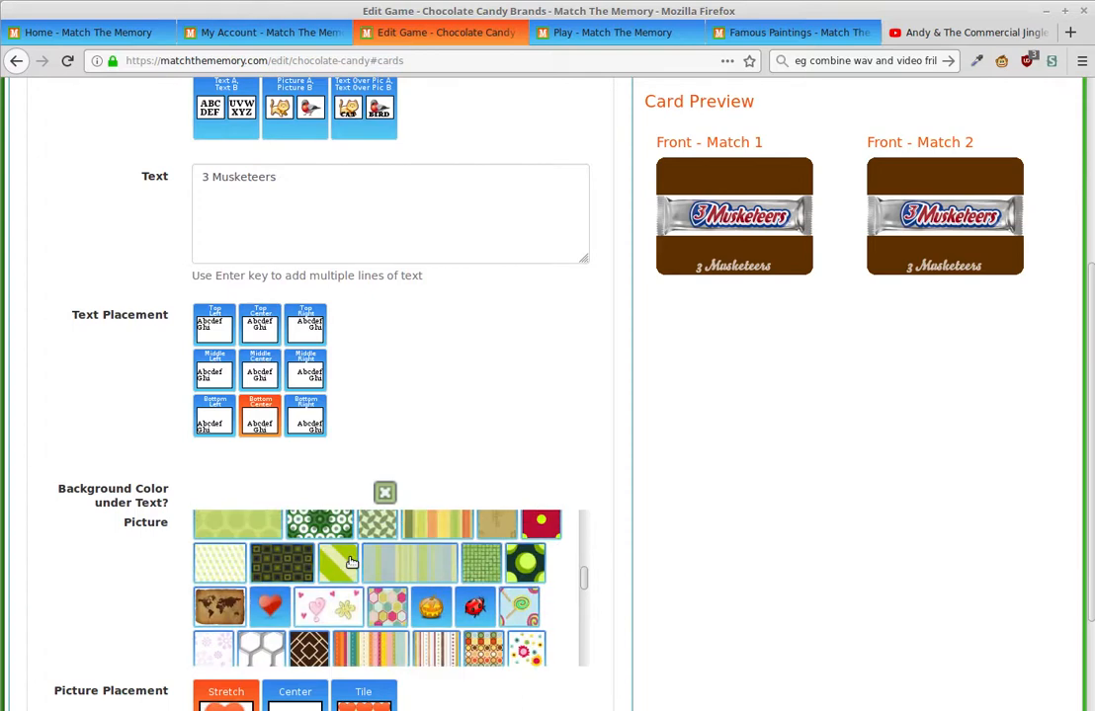
pyautogui.scroll(1, 351, 562)
pyautogui.scroll(1, 350, 563)
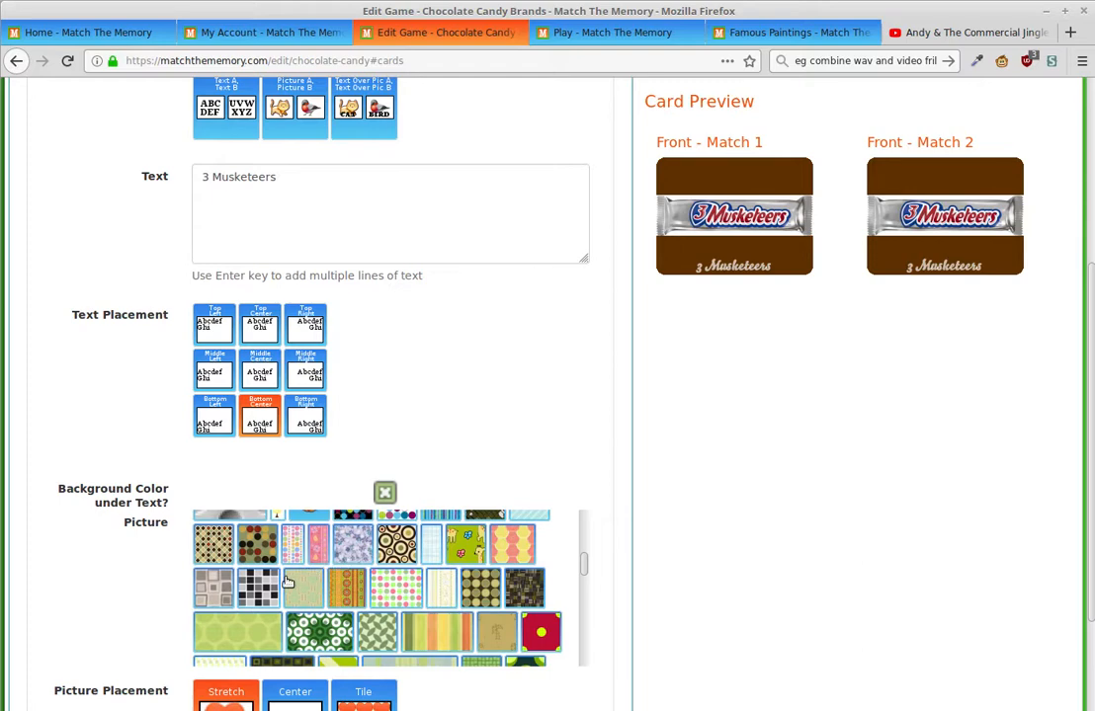
pyautogui.click(264, 591)
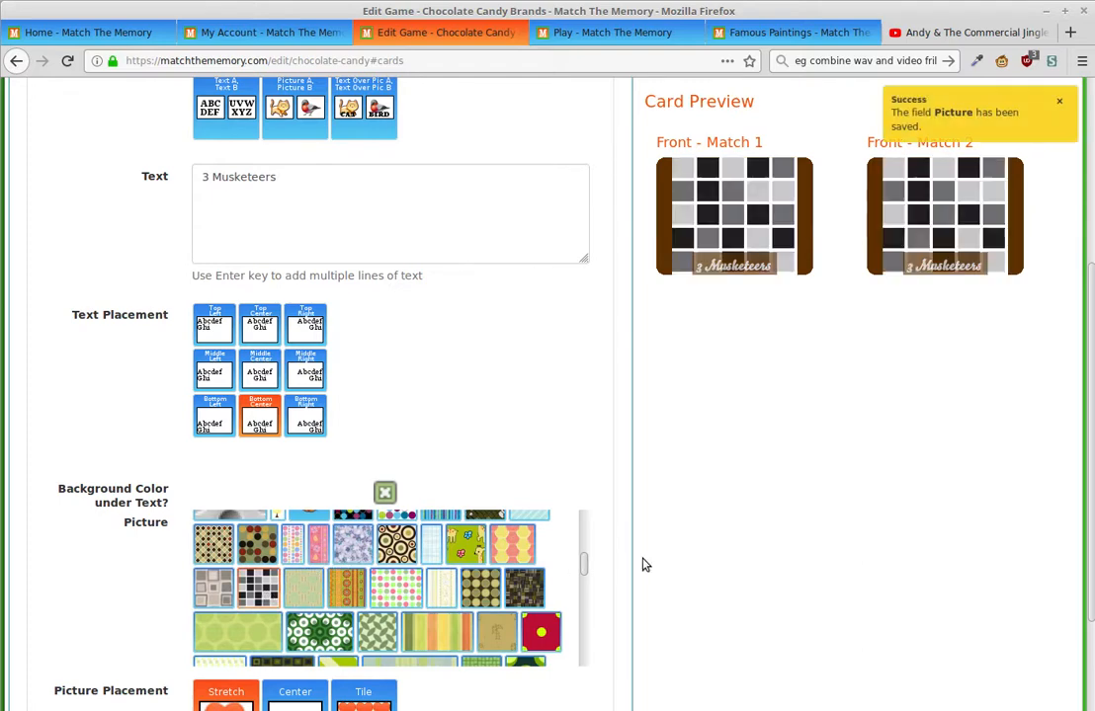
# Step: Try the Center and Tile picture placements with the squares pattern
pyautogui.scroll(-1, 668, 562)
pyautogui.scroll(-3, 669, 562)
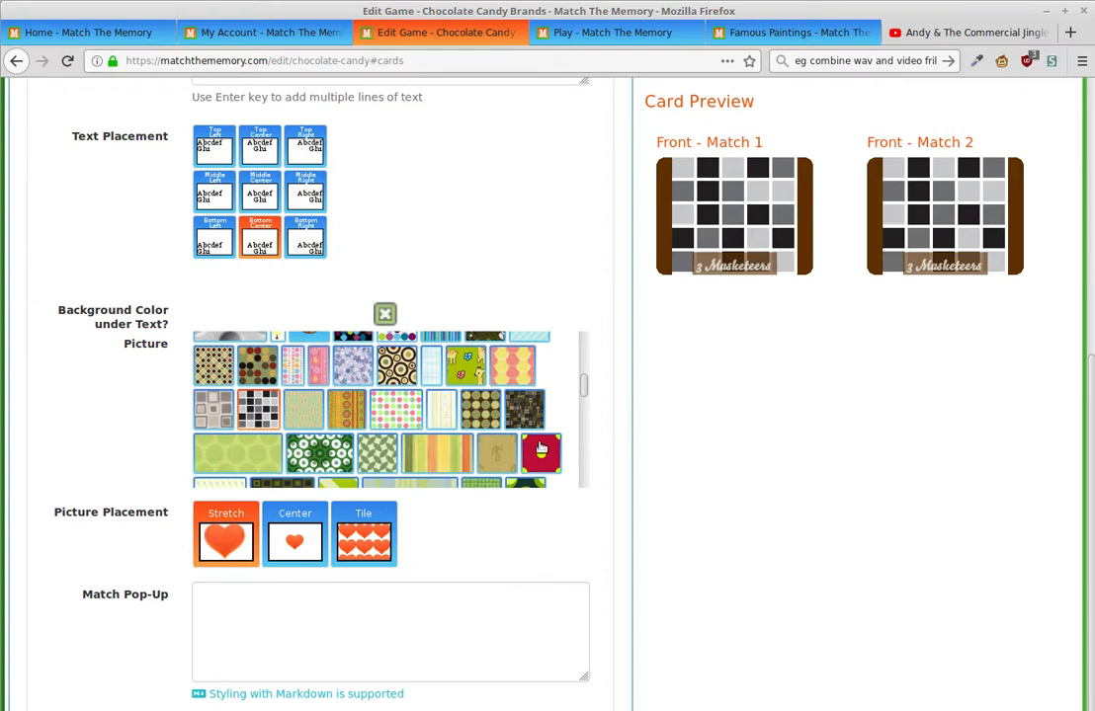
pyautogui.click(298, 538)
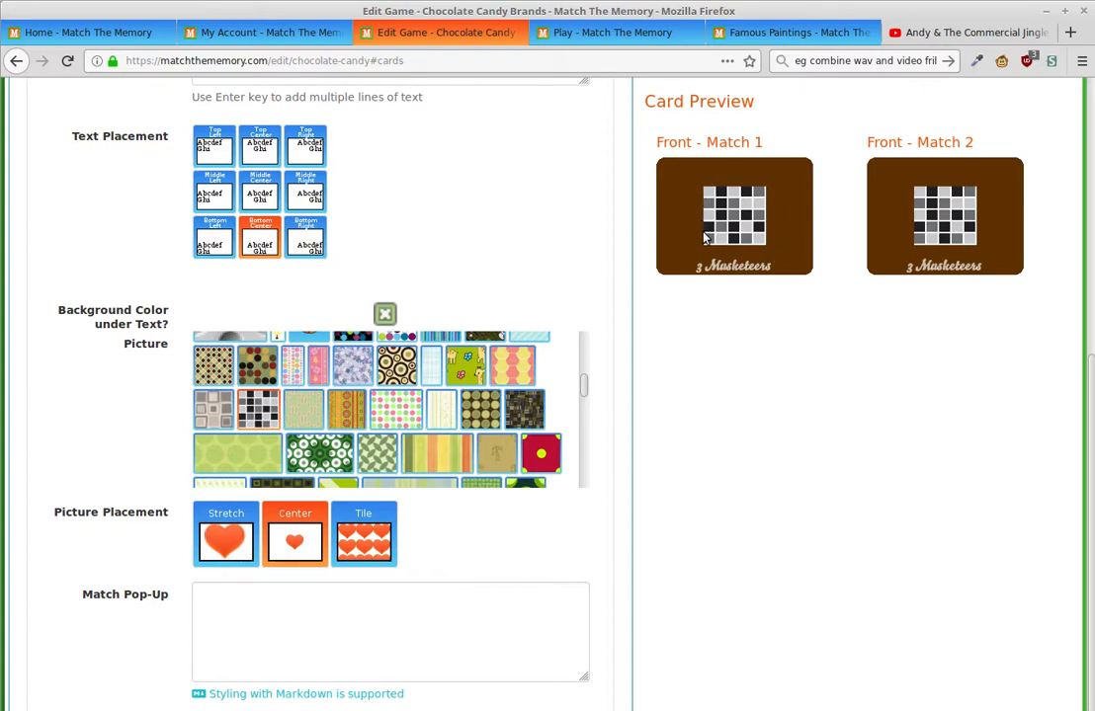
pyautogui.click(363, 538)
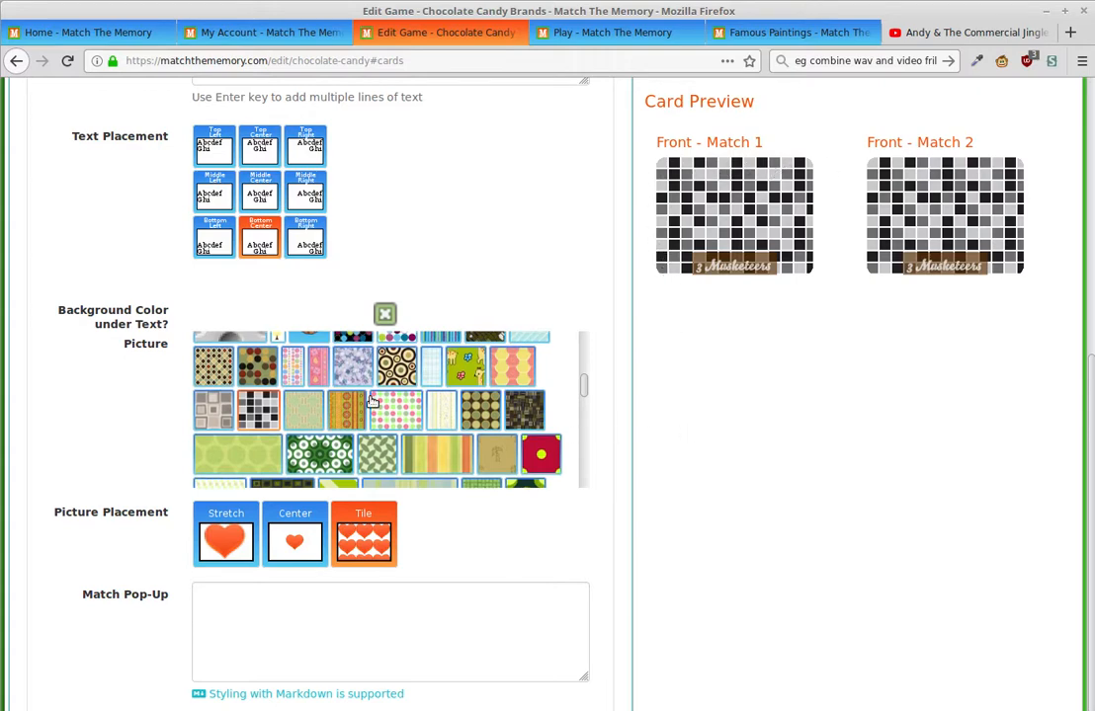
# Step: Set the card's picture back to the 3 Musketeers bar and its picture placement to Stretch, comparing it with Center
pyautogui.scroll(5, 371, 402)
pyautogui.scroll(3, 365, 395)
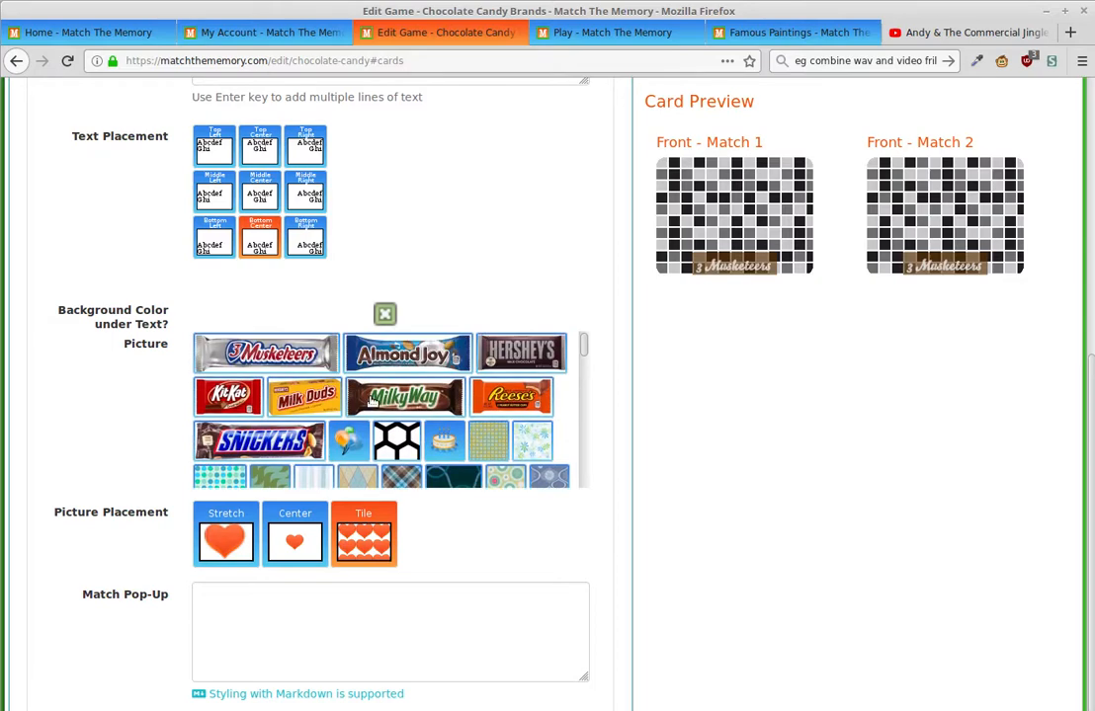
pyautogui.click(325, 357)
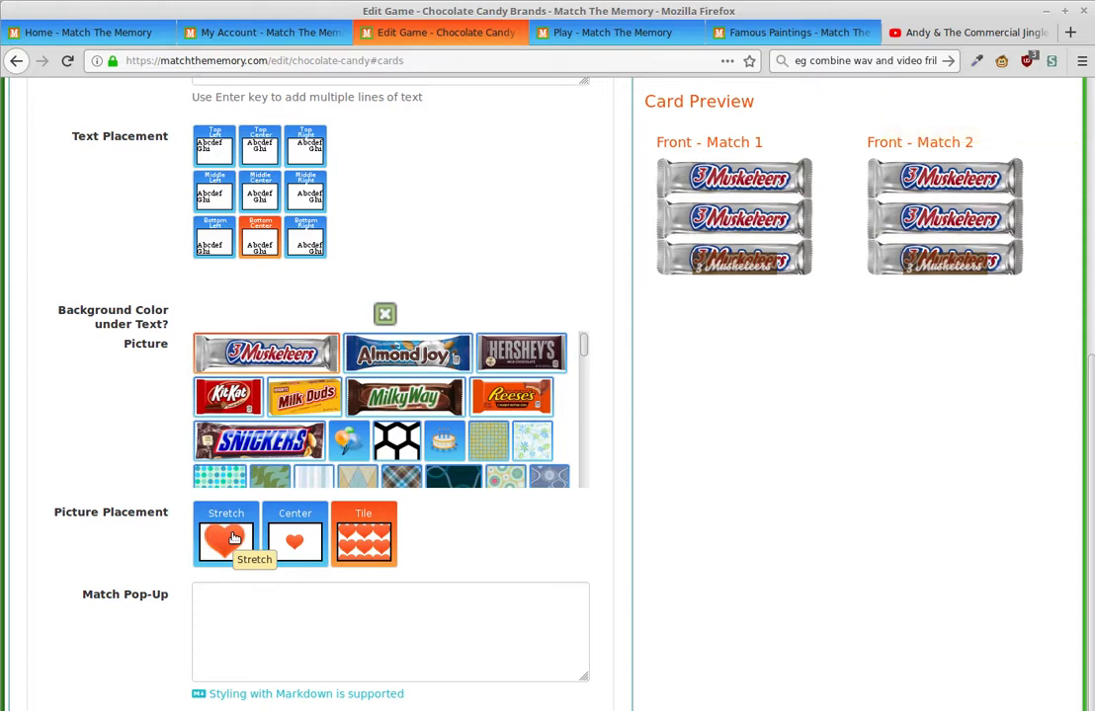
pyautogui.click(234, 537)
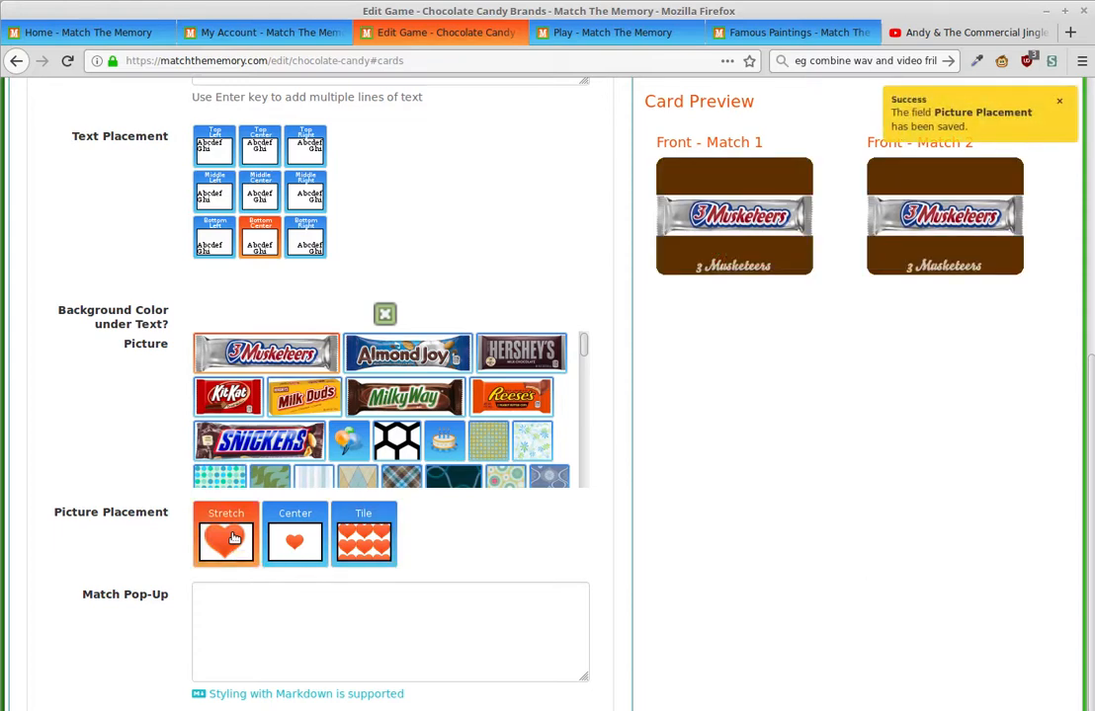
pyautogui.click(298, 532)
pyautogui.click(219, 536)
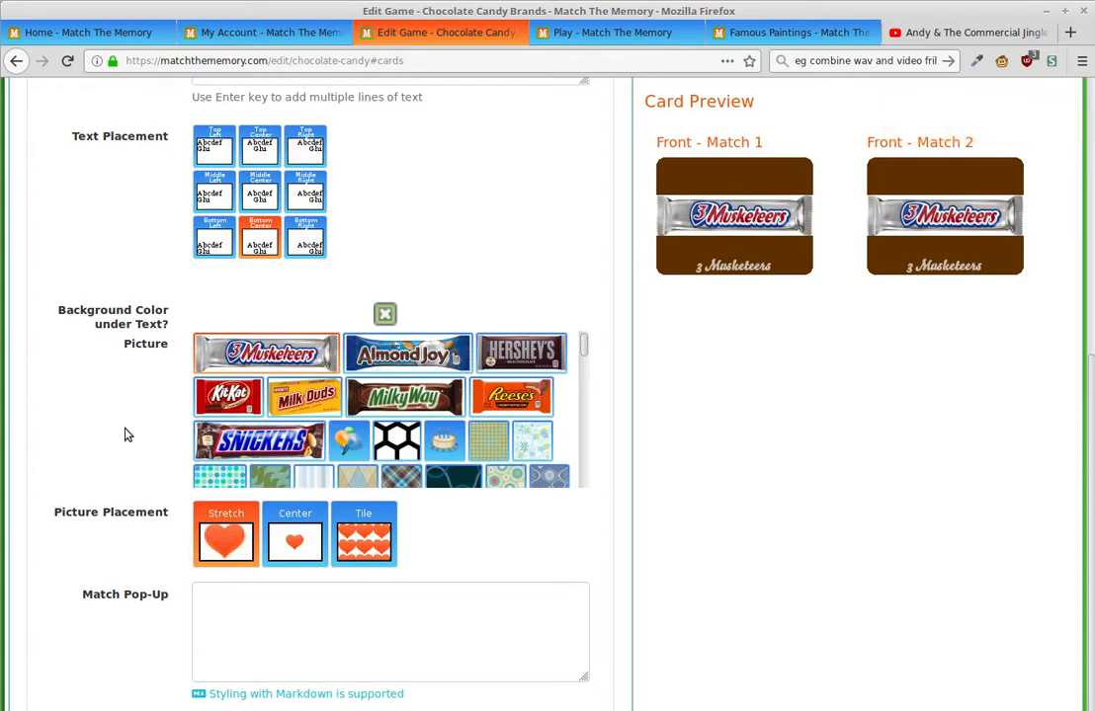
# Step: Enter "Cool!" as the card's match pop-up text and replace it with "You found the match!"
pyautogui.click(228, 604)
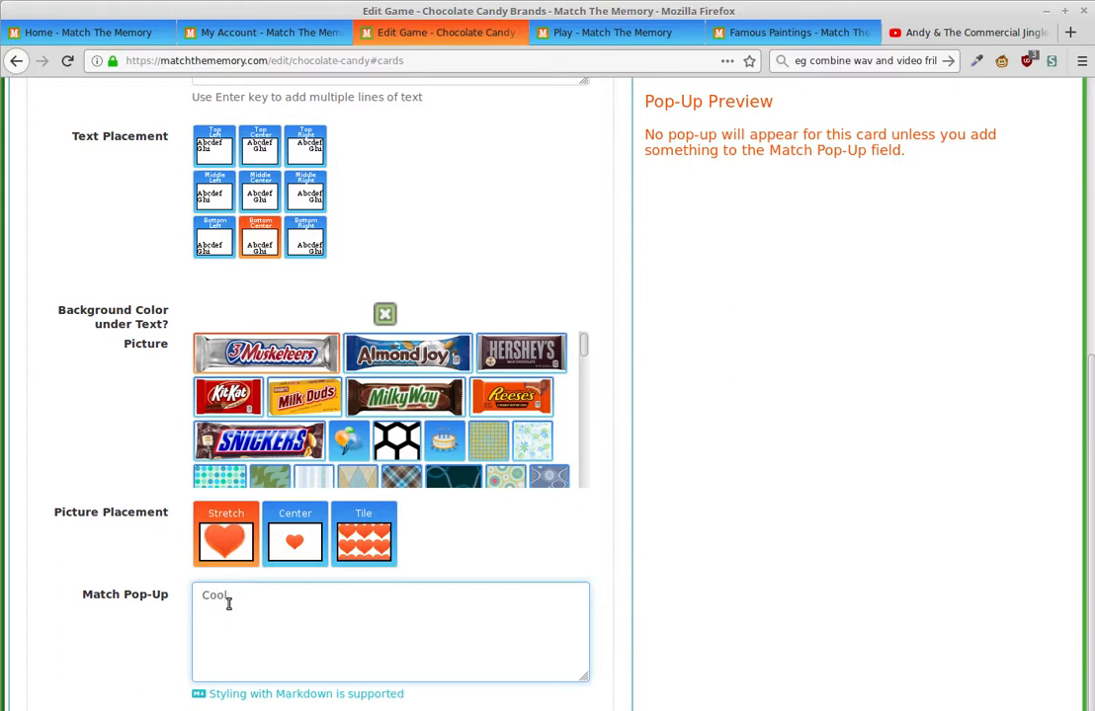
pyautogui.click(141, 617)
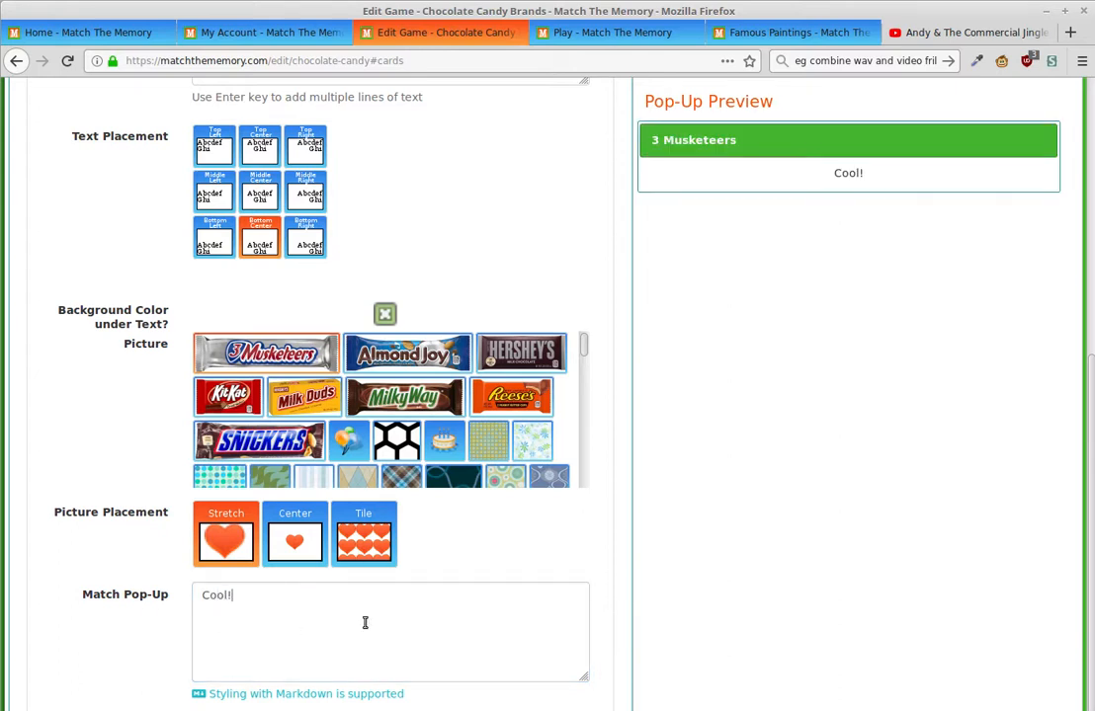
pyautogui.click(364, 623)
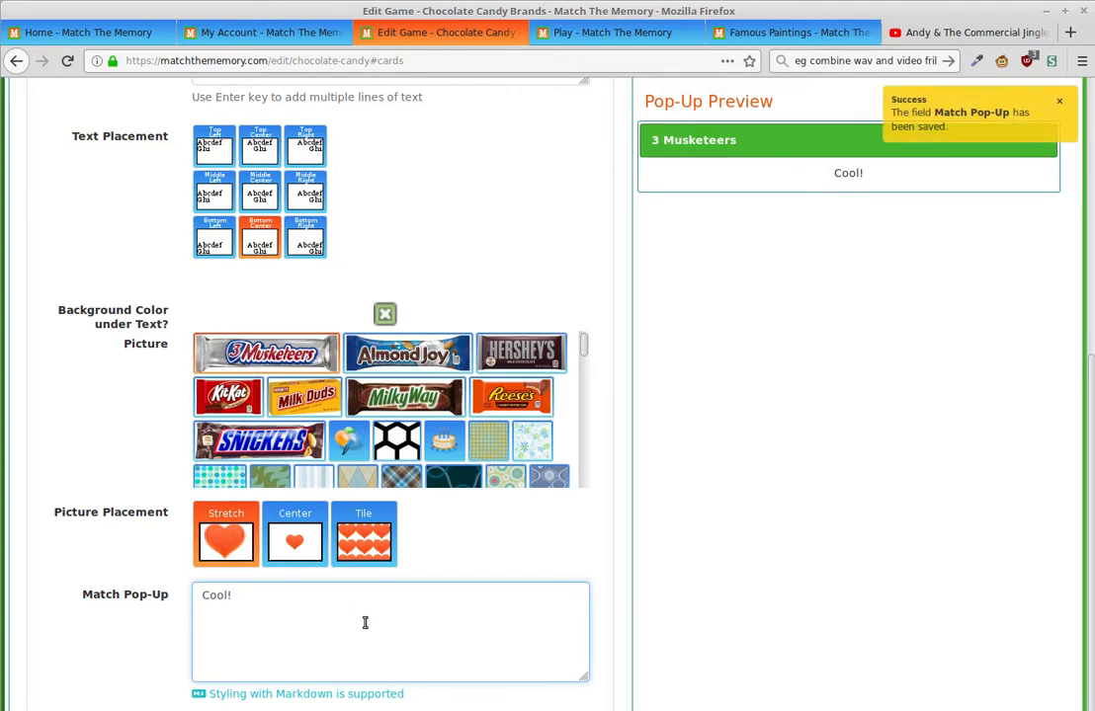
pyautogui.hotkey('ctrl', 'a')
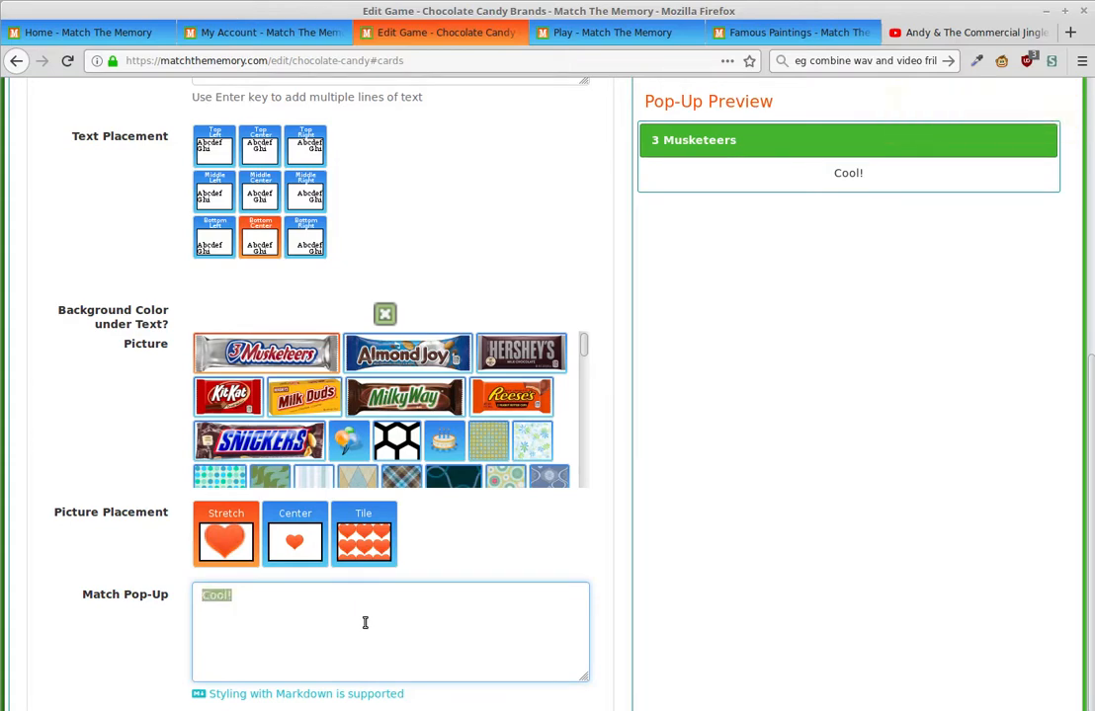
pyautogui.write('You found the match')
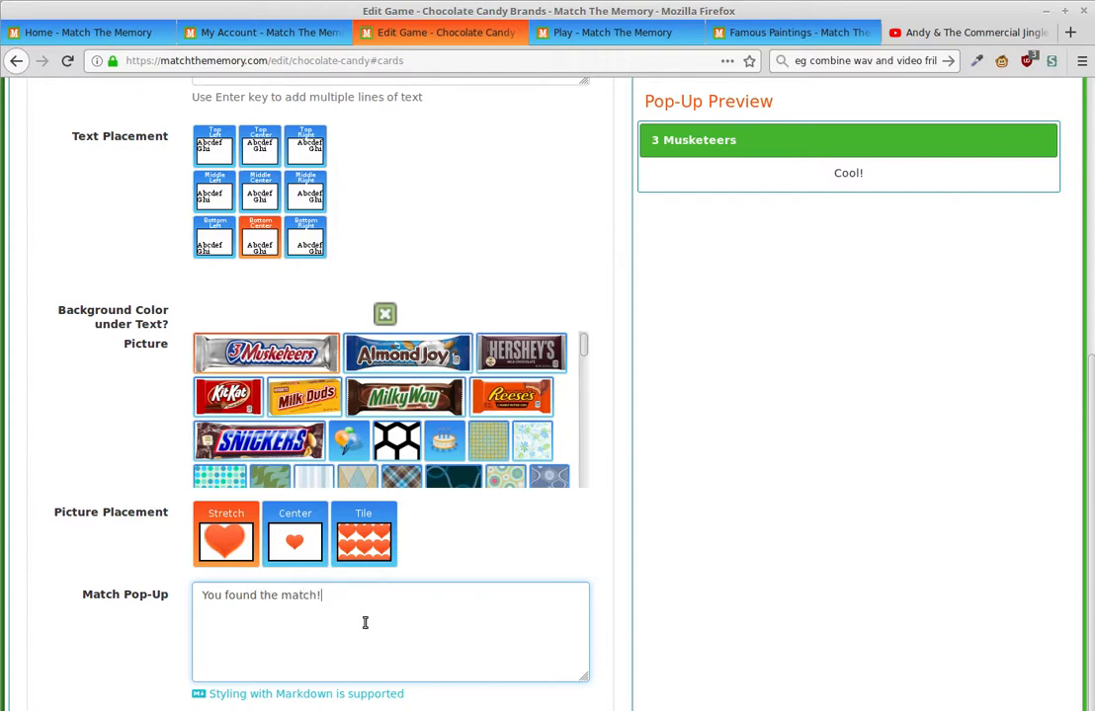
pyautogui.write('!')
pyautogui.click(44, 647)
pyautogui.click(290, 642)
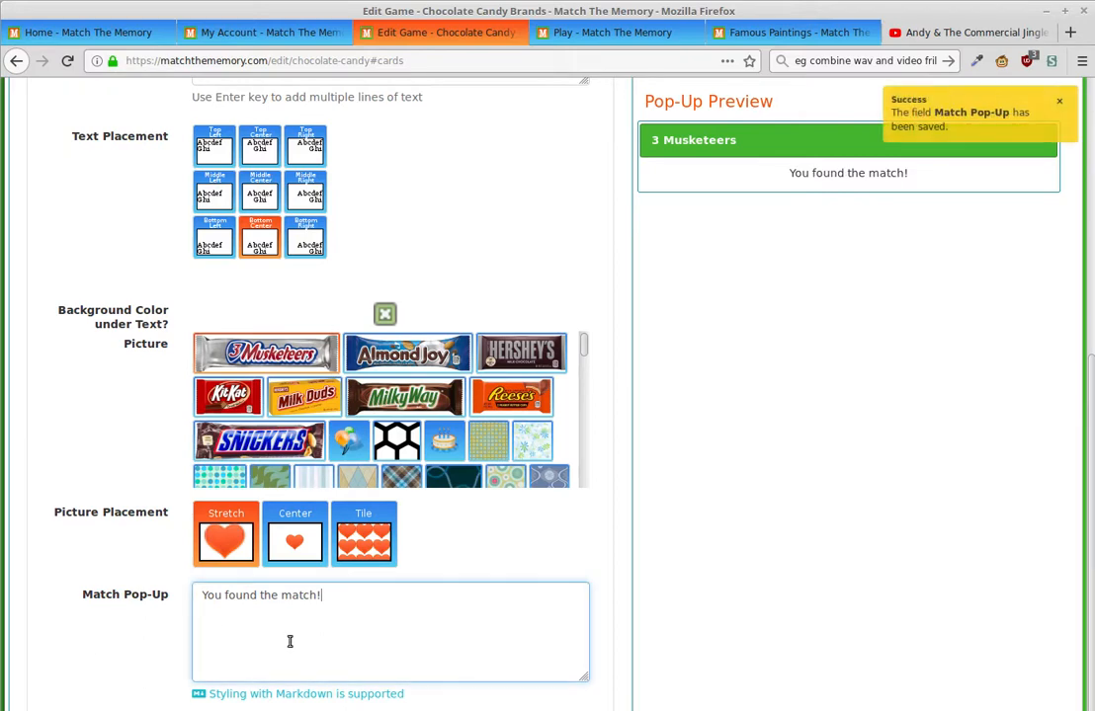
pyautogui.click(171, 663)
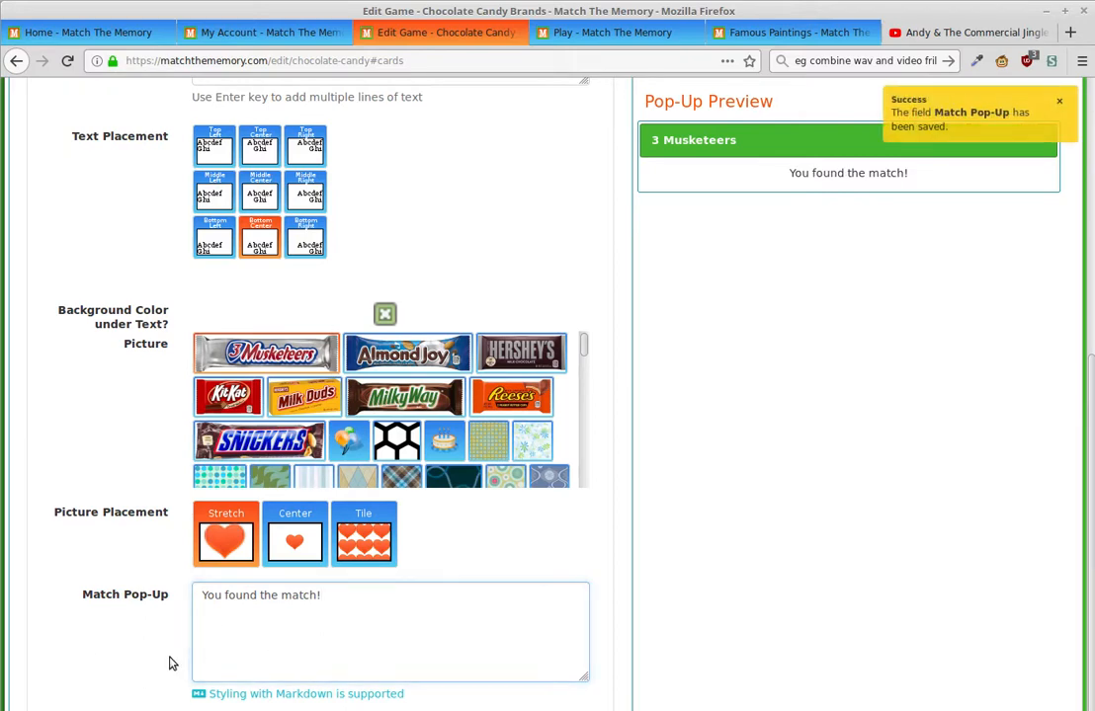
# Step: Clear the 3 Musketeers card's match pop-up text
pyautogui.click(233, 641)
pyautogui.hotkey('ctrl', 'a')
pyautogui.press('BackSpace')
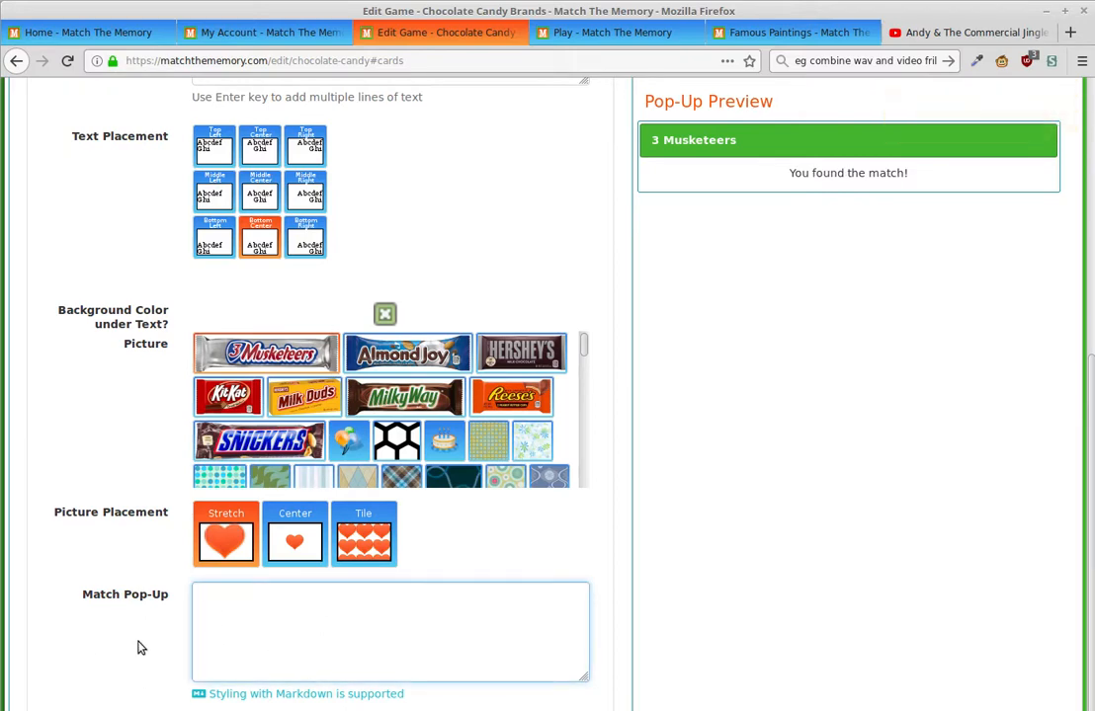
# Step: Look over the Markdown formatting reference linked below the match pop-up field and return to the game editor
pyautogui.click(178, 663)
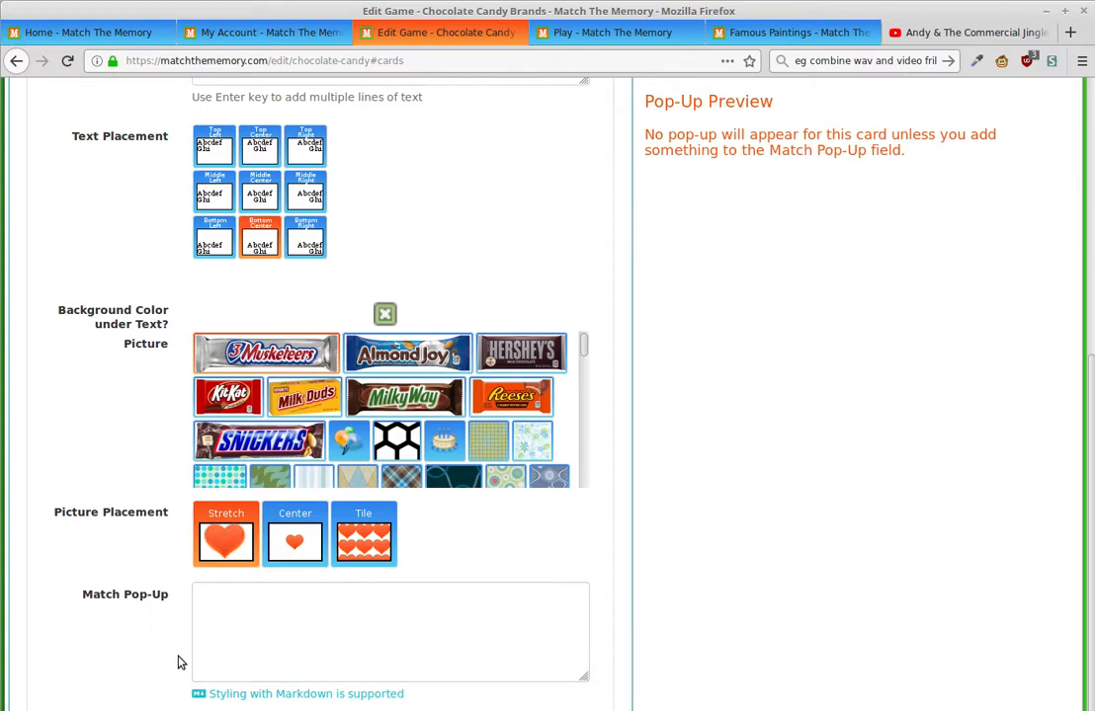
pyautogui.middleClick(309, 694)
pyautogui.hotkey('ctrl', 'Tab')
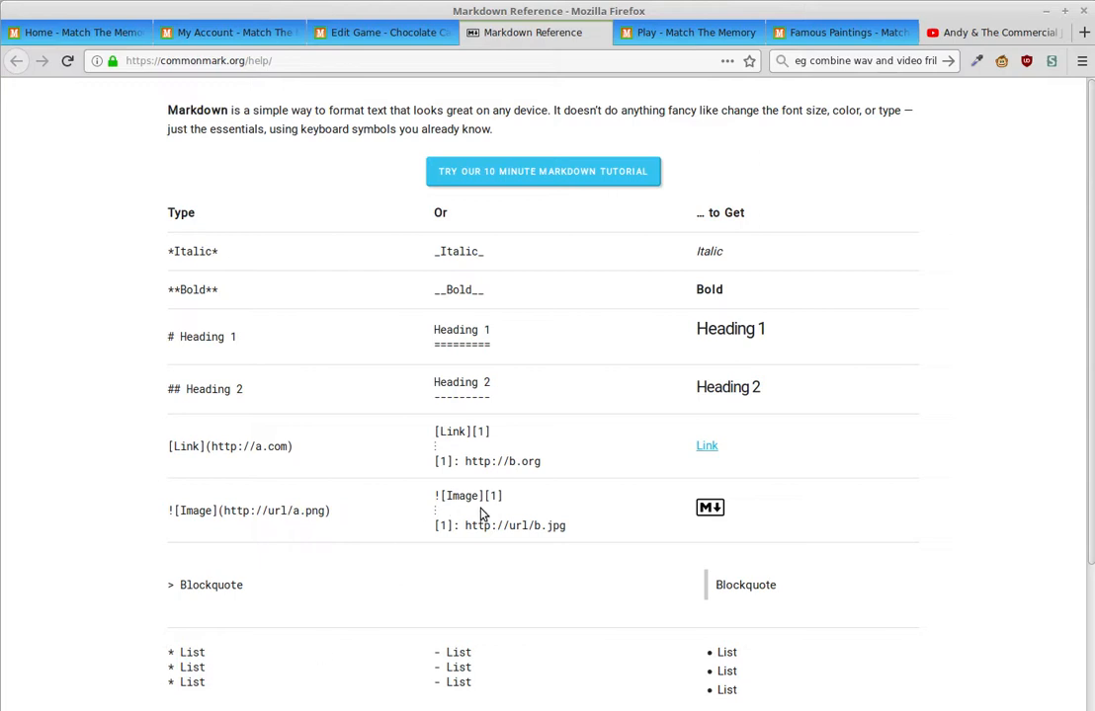
pyautogui.click(394, 36)
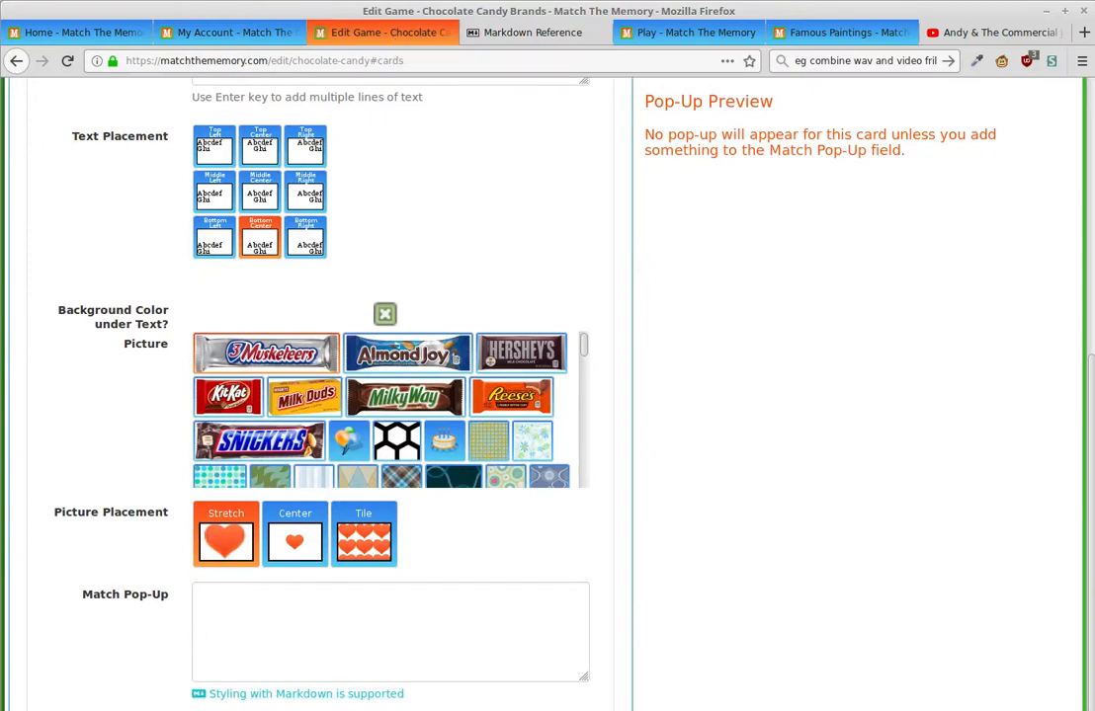
# Step: Open the Snickers card and preview its match pop-up with the embedded image
pyautogui.scroll(-3, 395, 632)
pyautogui.click(245, 709)
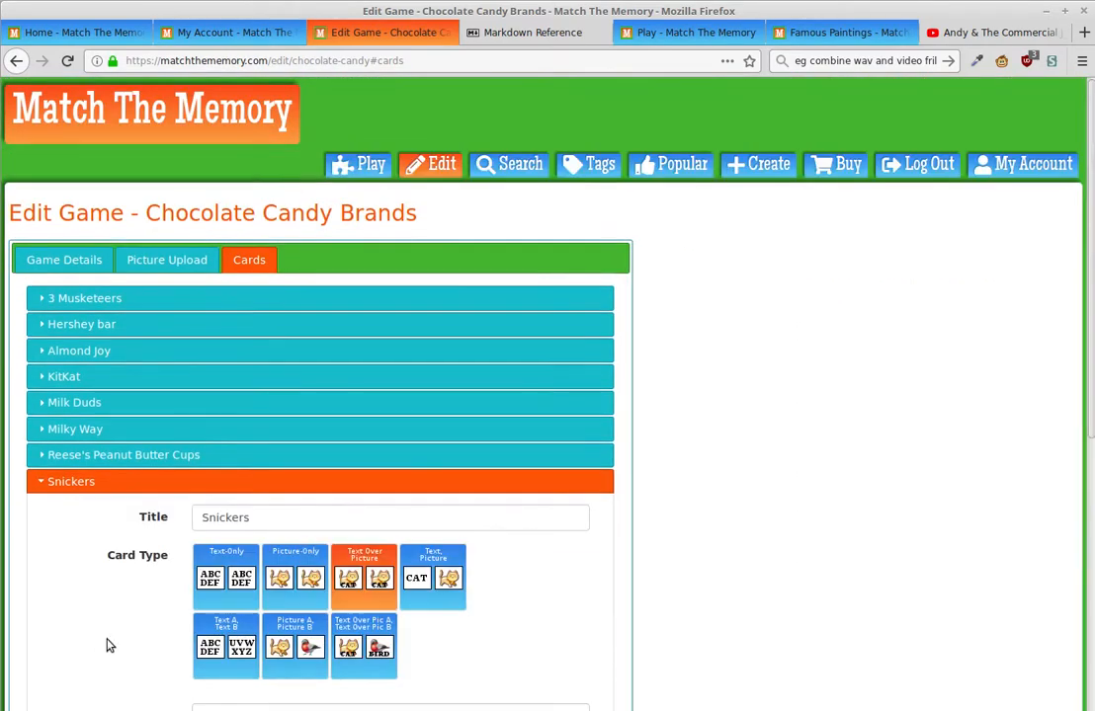
pyautogui.scroll(-5, 110, 645)
pyautogui.scroll(-4, 148, 642)
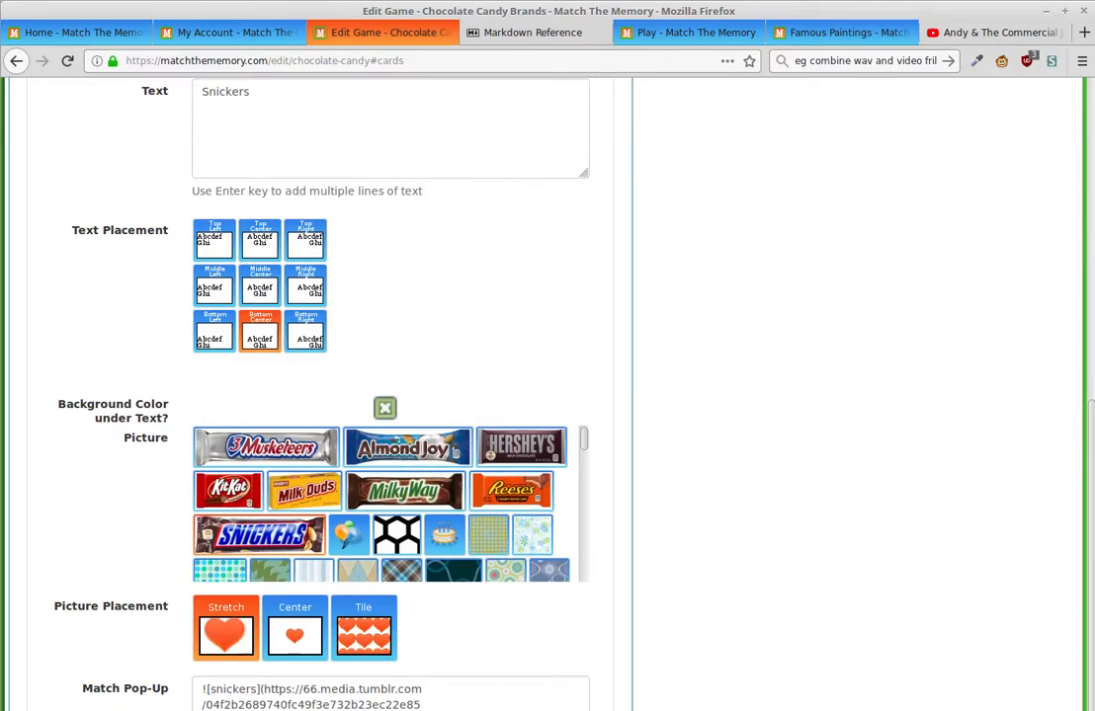
pyautogui.click(469, 690)
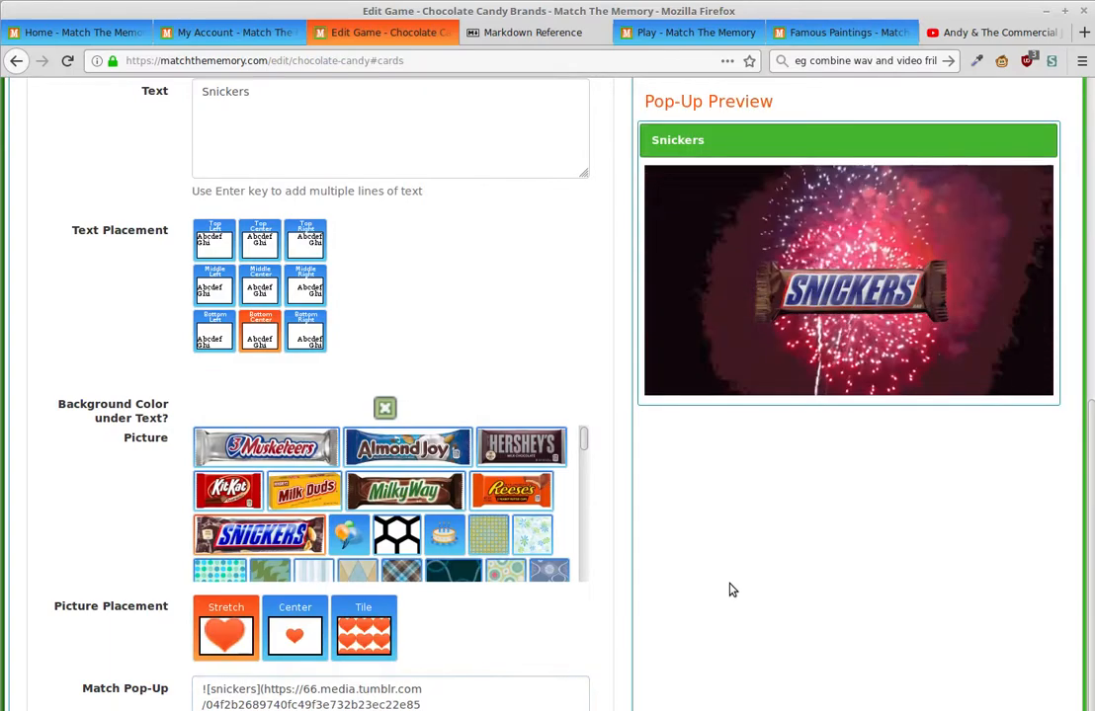
pyautogui.scroll(9, 729, 590)
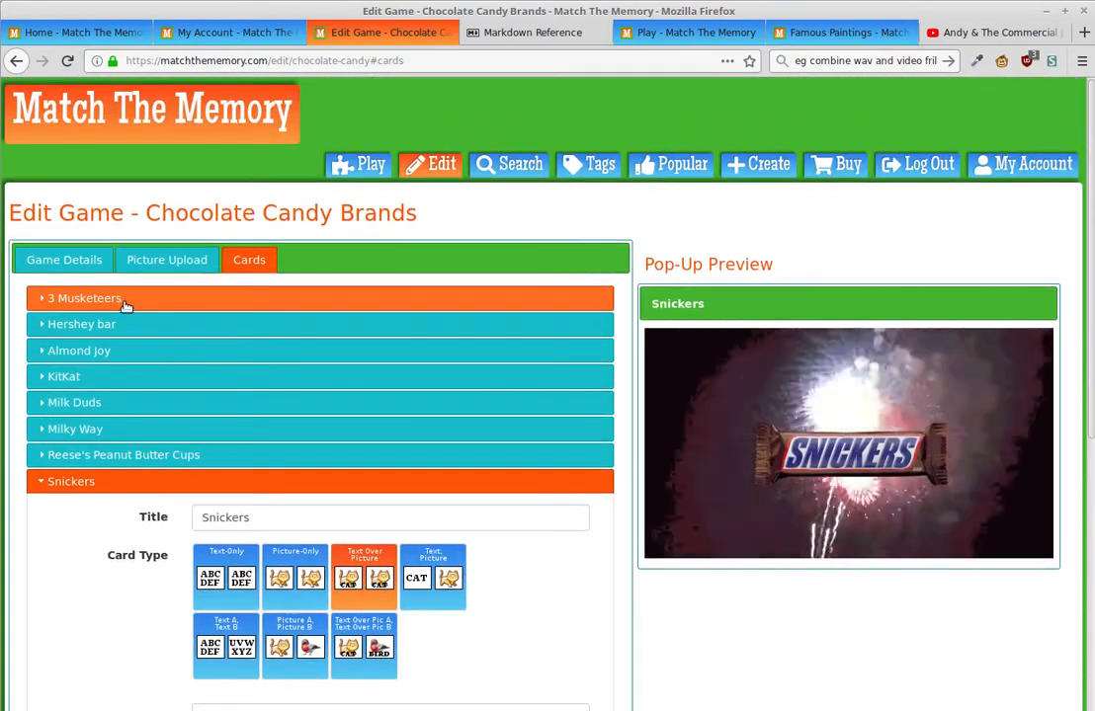
# Step: Open the KitKat card and check the match pop-up example in the Famous Paintings game before returning to the editor
pyautogui.click(117, 382)
pyautogui.hotkey('ctrl', 'pagedown')
pyautogui.hotkey('ctrl', 'pagedown')
pyautogui.hotkey('ctrl', 'pagedown')
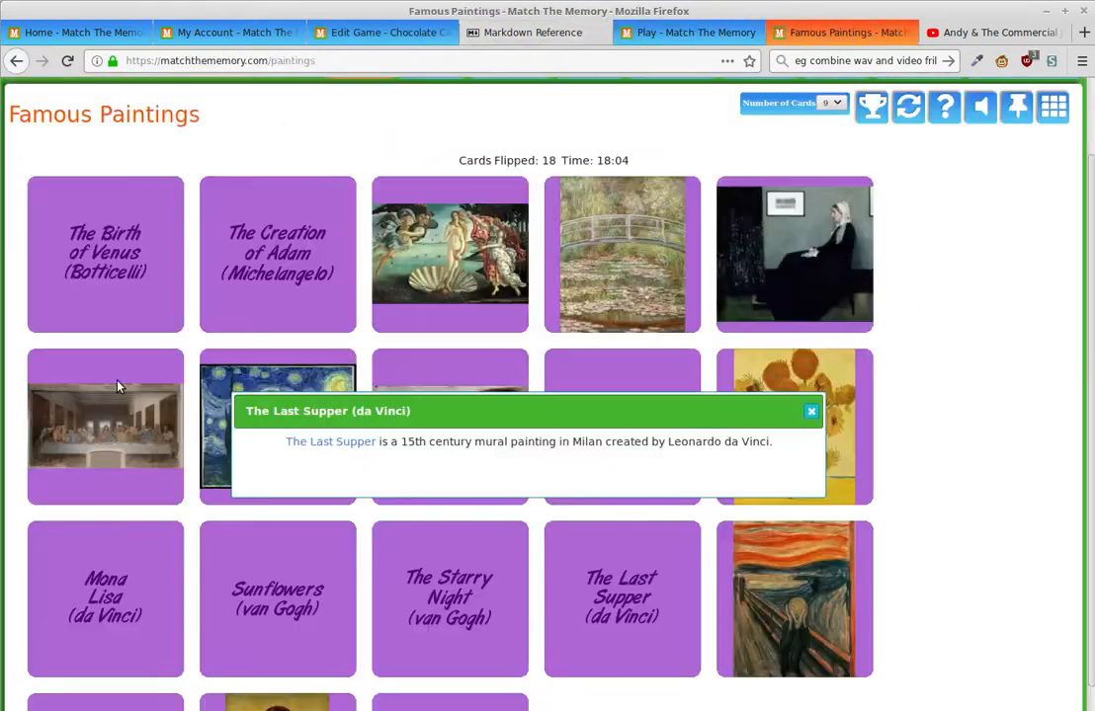
pyautogui.hotkey('ctrl', 'pageup')
pyautogui.hotkey('ctrl', 'pageup')
pyautogui.hotkey('ctrl', 'pageup')
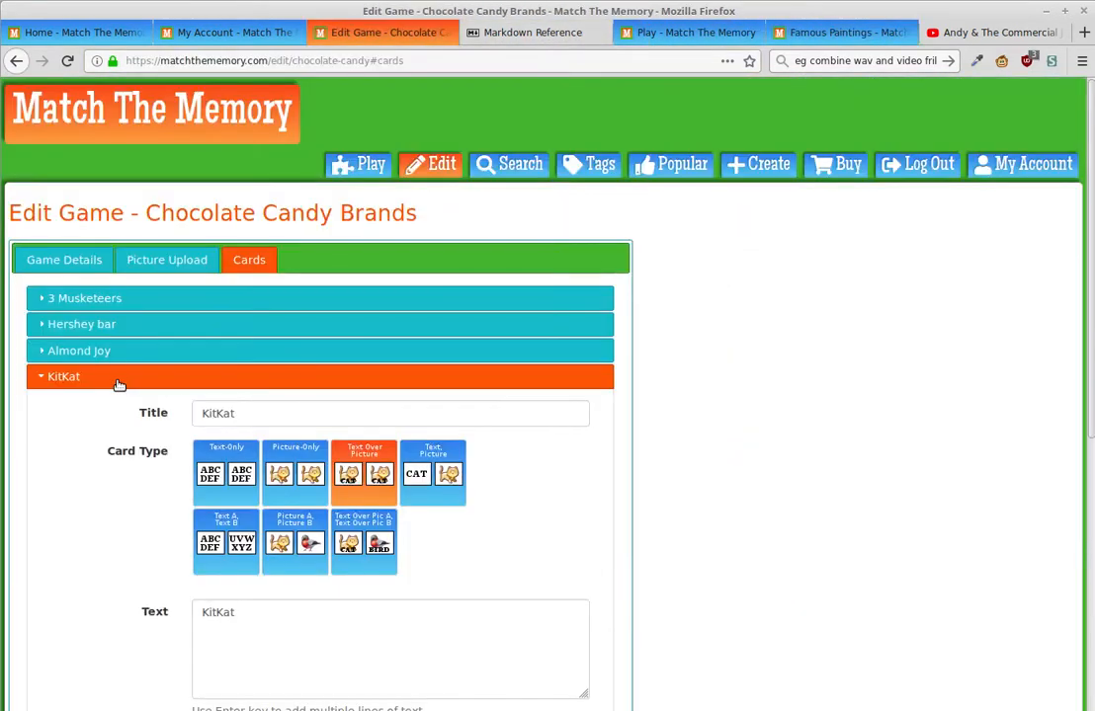
# Step: Preview the KitKat card's YouTube match pop-up and look over the remaining options below it
pyautogui.scroll(-5, 95, 505)
pyautogui.click(261, 708)
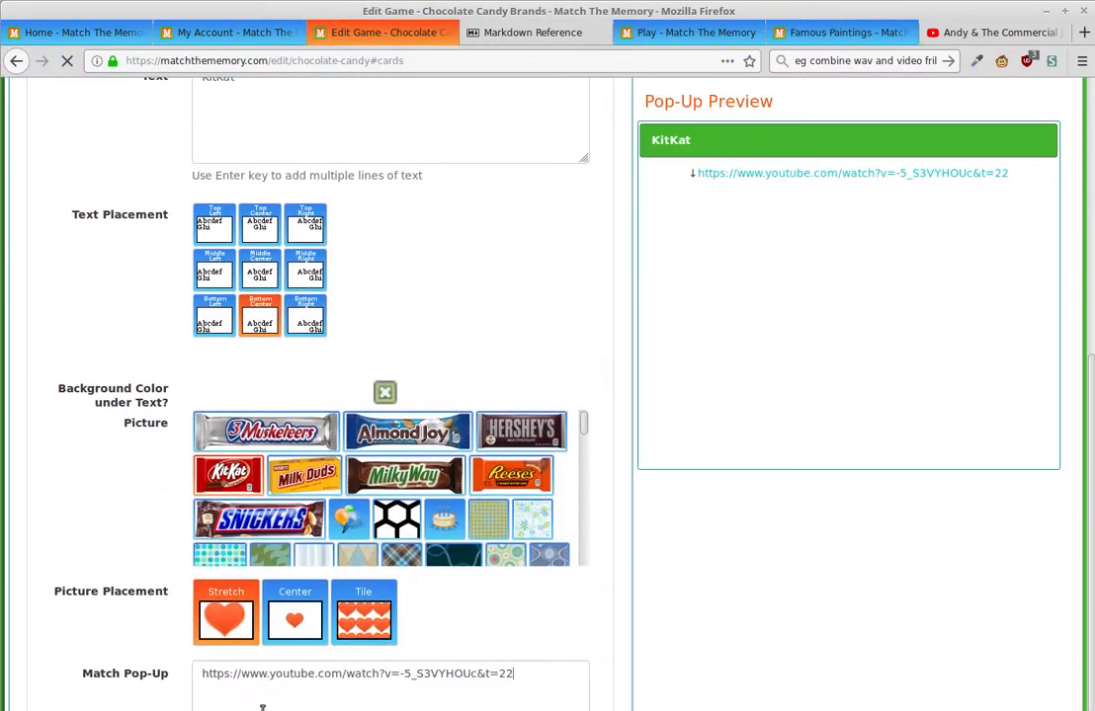
pyautogui.click(767, 673)
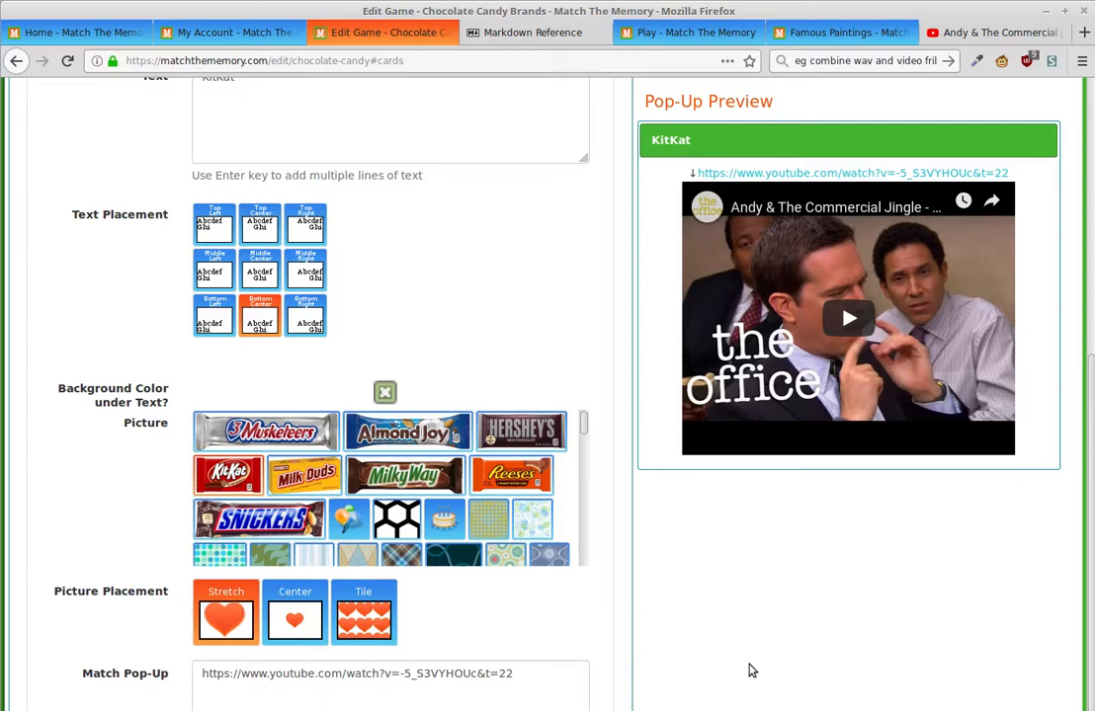
pyautogui.scroll(-3, 749, 672)
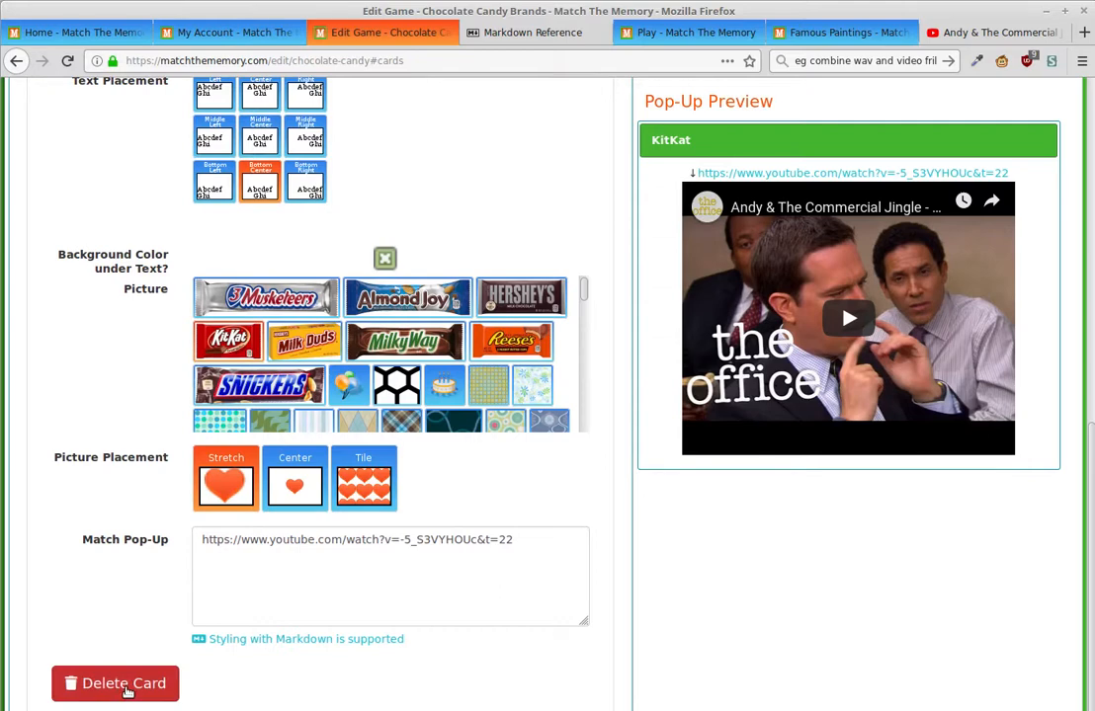
pyautogui.scroll(-2, 391, 684)
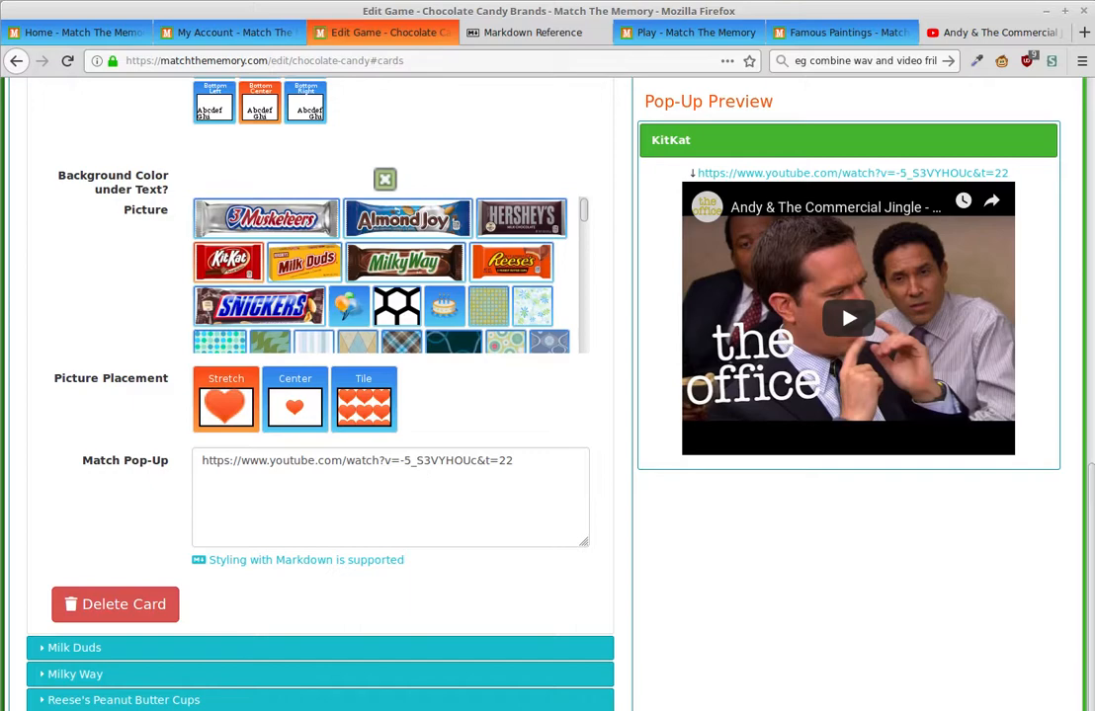
pyautogui.scroll(15, 59, 533)
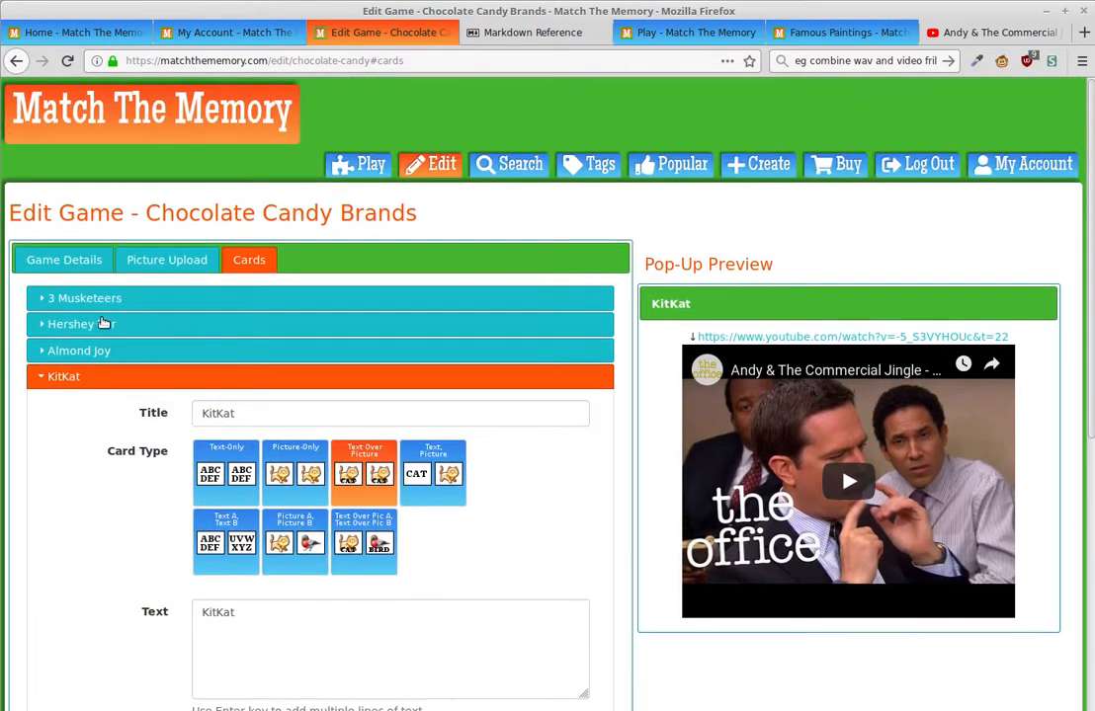
# Step: Open the game's general details and add the tags "candy" and "sweets"
pyautogui.click(55, 259)
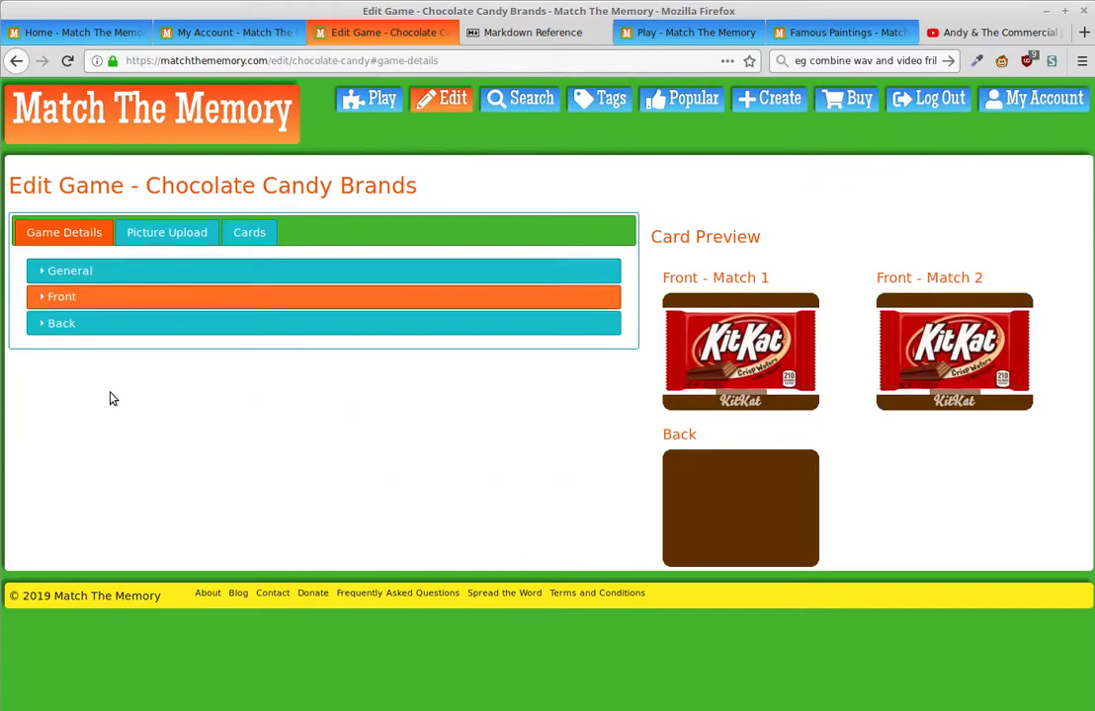
pyautogui.click(129, 275)
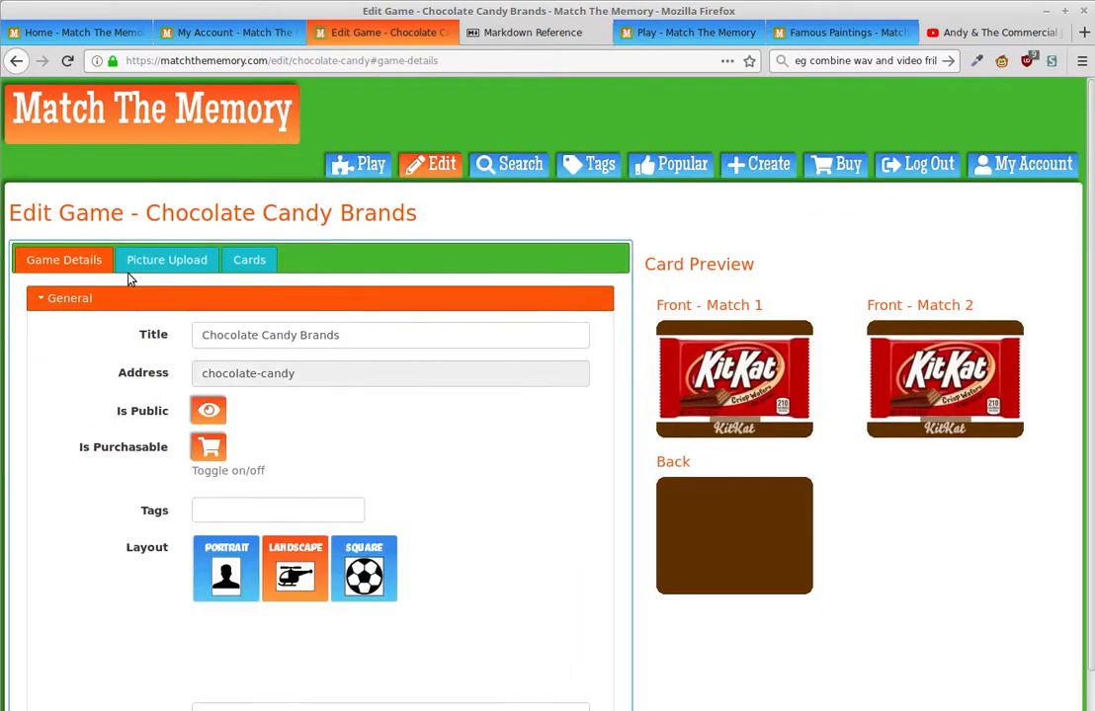
pyautogui.click(207, 411)
pyautogui.write('candy')
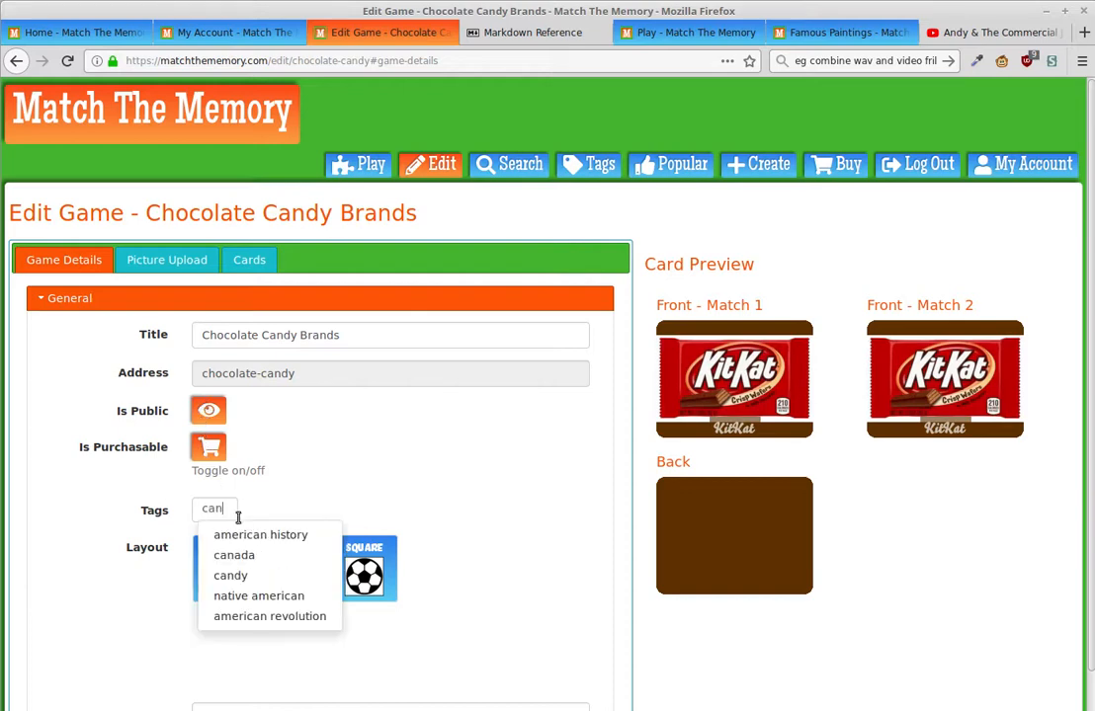
pyautogui.press('Return')
pyautogui.press('Down')
pyautogui.press('Down')
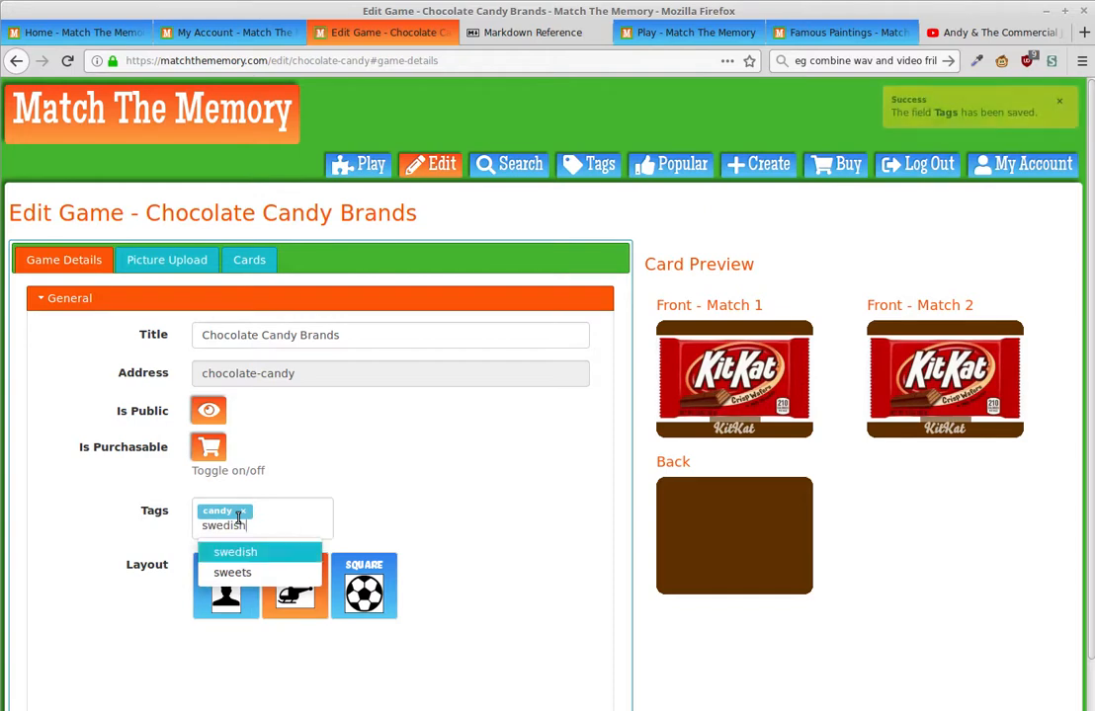
pyautogui.press('Return')
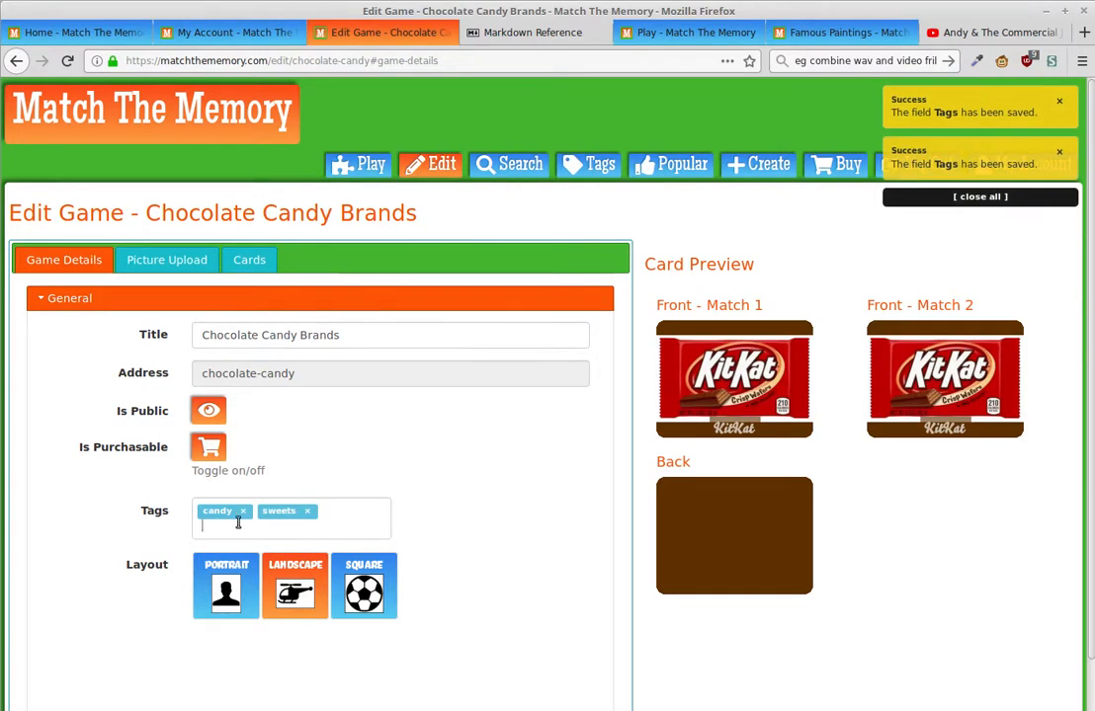
# Step: Try the Square layout for the game and set it back to Landscape
pyautogui.click(345, 570)
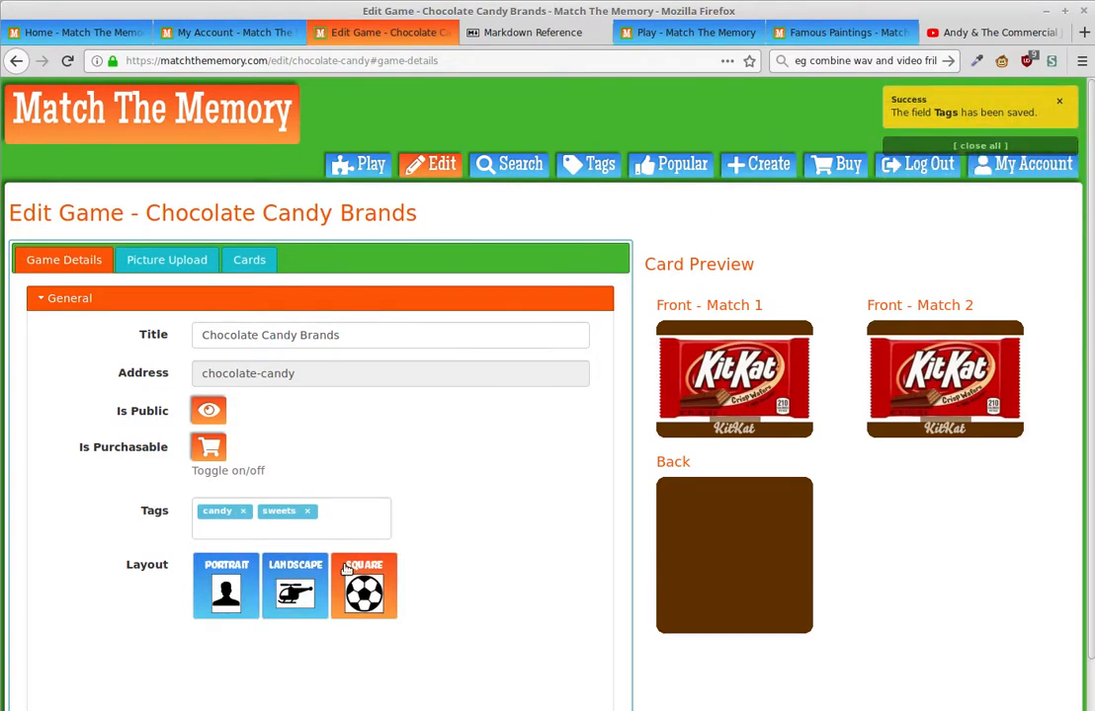
pyautogui.click(309, 587)
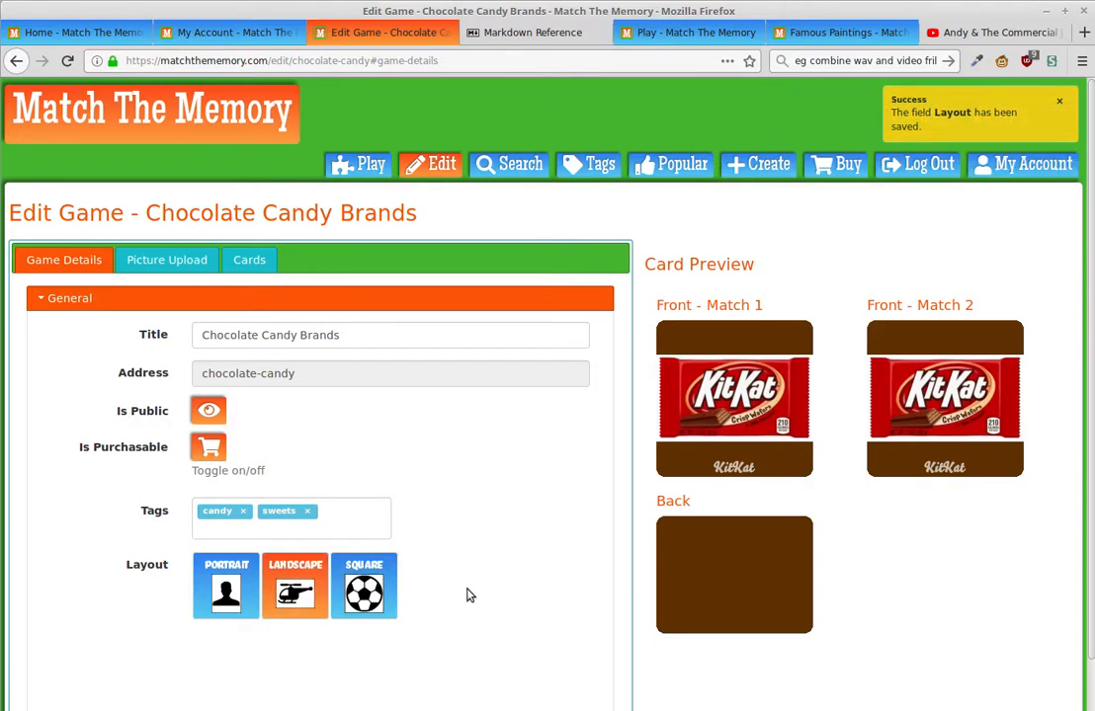
# Step: Remove the "##" heading markup from the winner pop-up text, leaving "You are a great candy bar finder!", and preview it
pyautogui.scroll(-2, 513, 593)
pyautogui.scroll(-1, 509, 601)
pyautogui.click(504, 606)
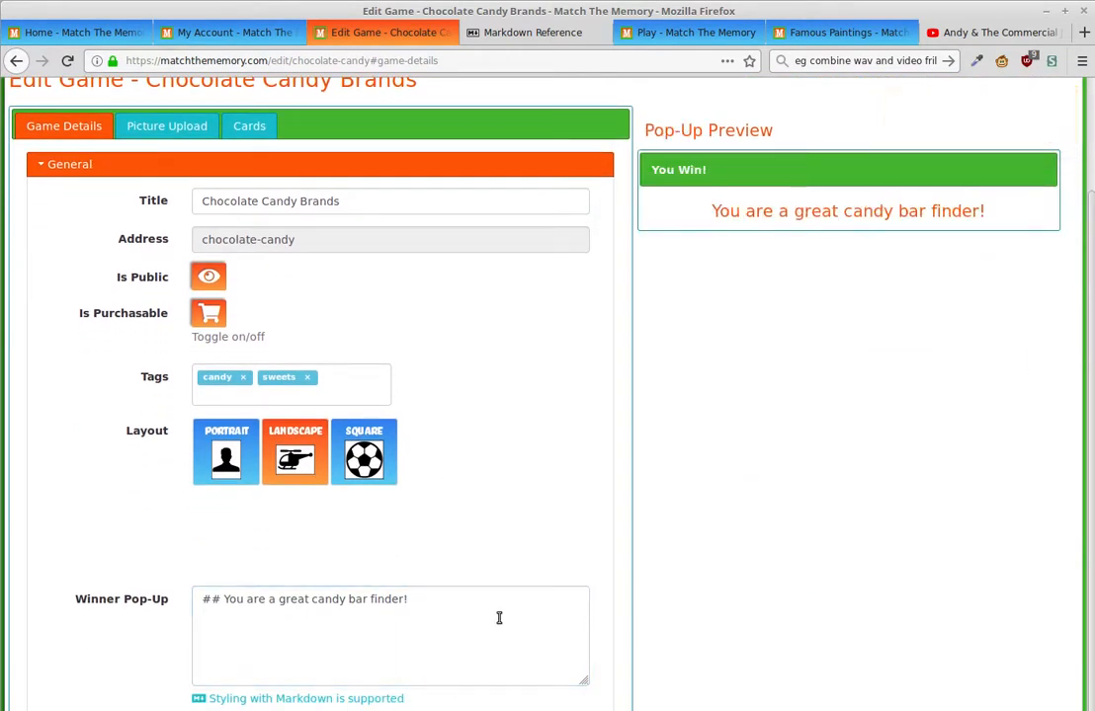
pyautogui.press('Delete')
pyautogui.press('Delete')
pyautogui.press('Delete')
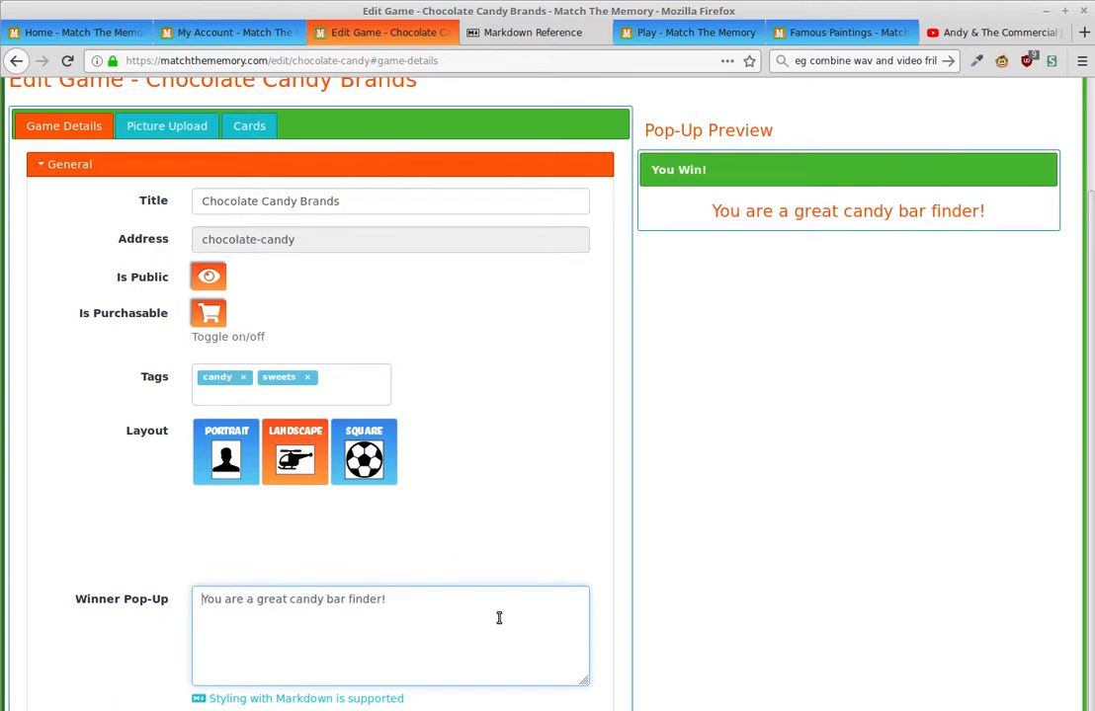
pyautogui.click(771, 586)
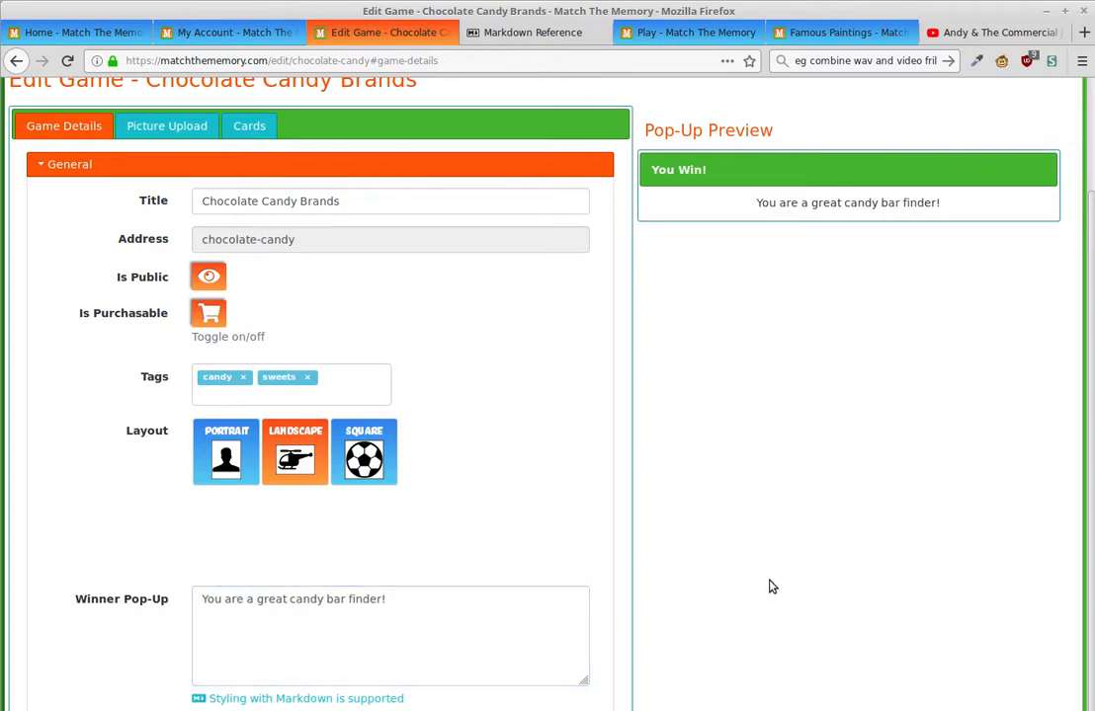
pyautogui.click(487, 639)
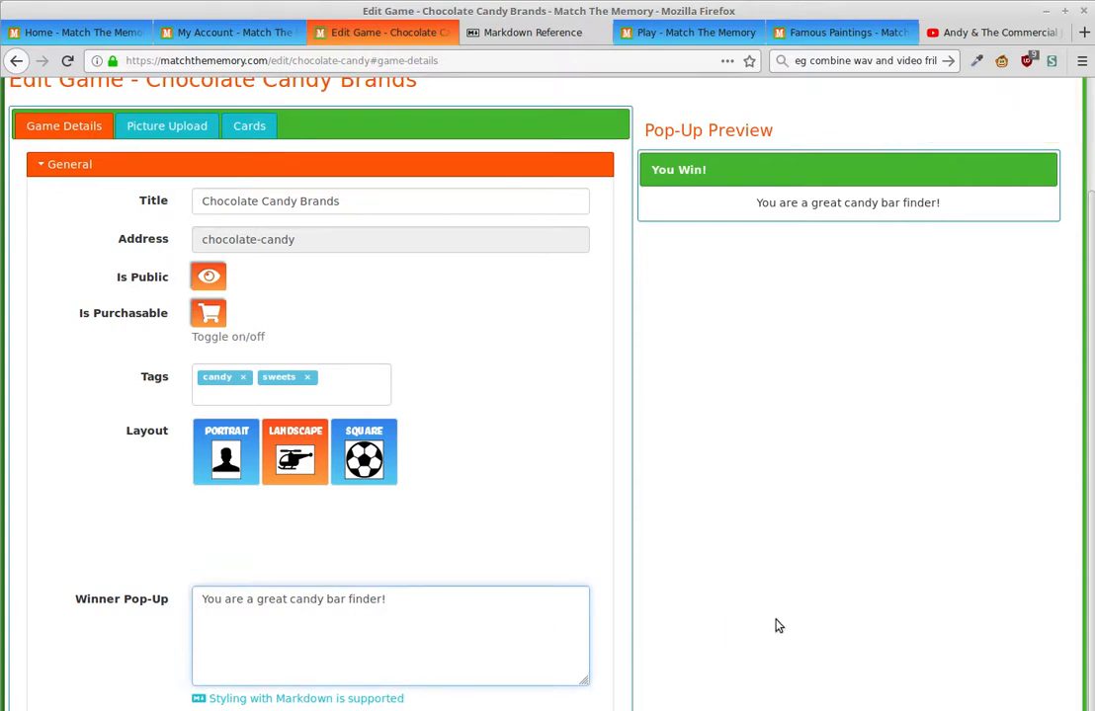
# Step: Try a golden-orange text color for the card fronts and set it back to white
pyautogui.scroll(-1, 791, 622)
pyautogui.click(320, 710)
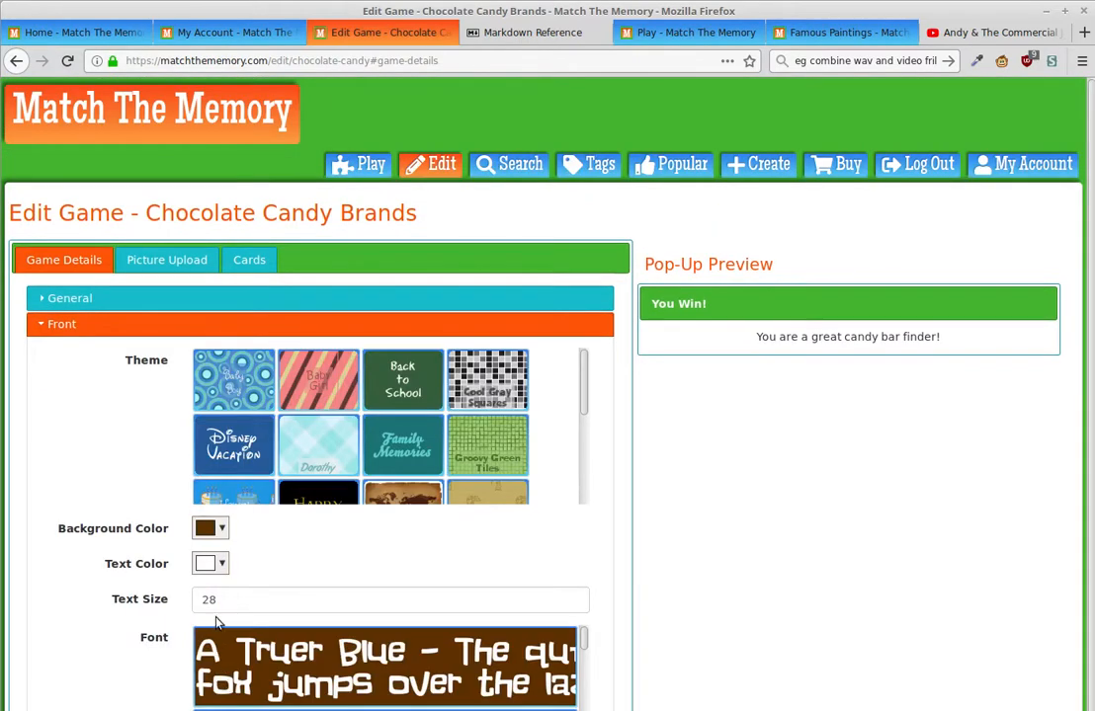
pyautogui.click(222, 564)
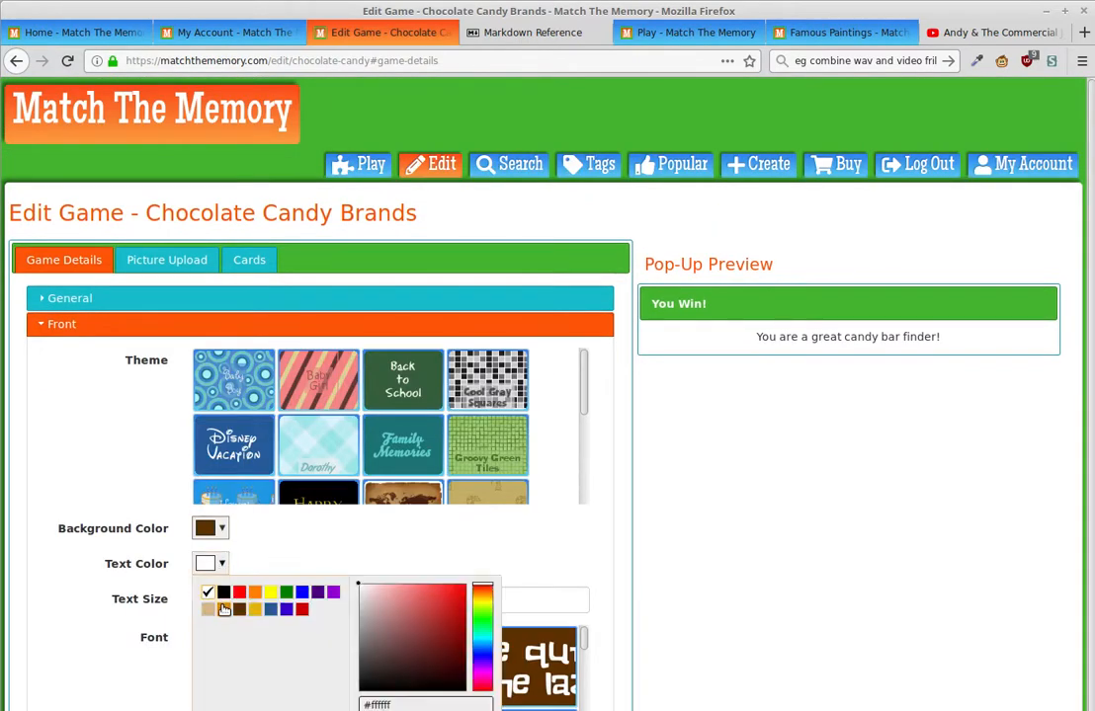
pyautogui.click(224, 610)
pyautogui.click(102, 626)
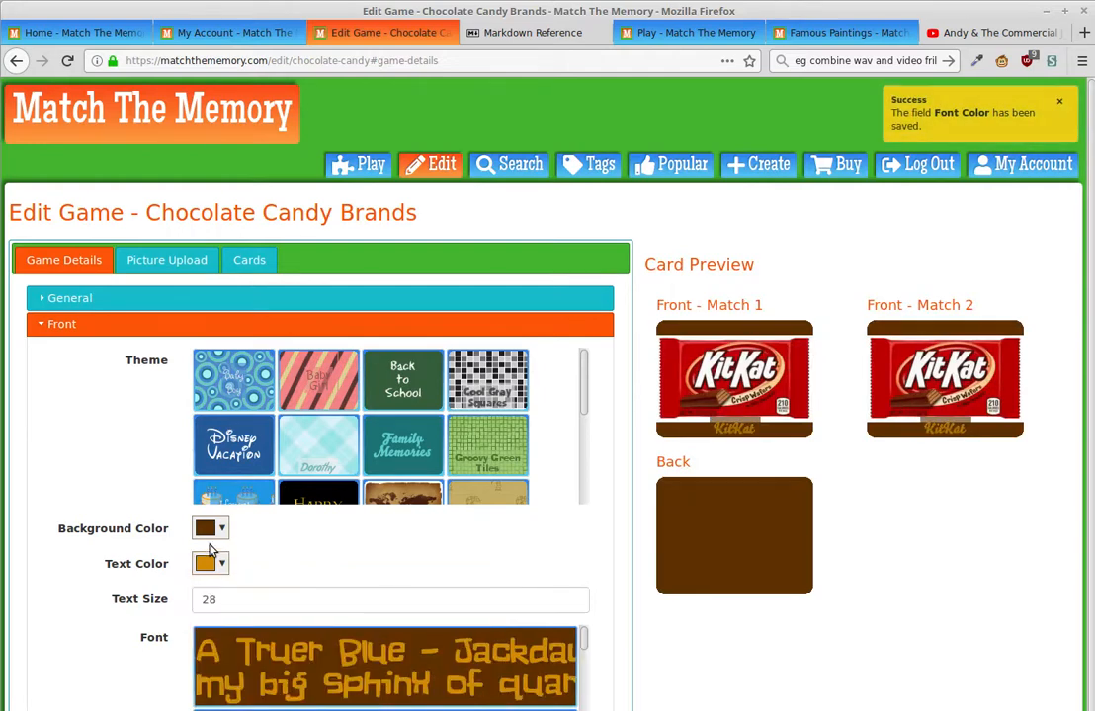
pyautogui.click(218, 566)
pyautogui.click(208, 593)
pyautogui.click(87, 642)
pyautogui.scroll(-1, 91, 646)
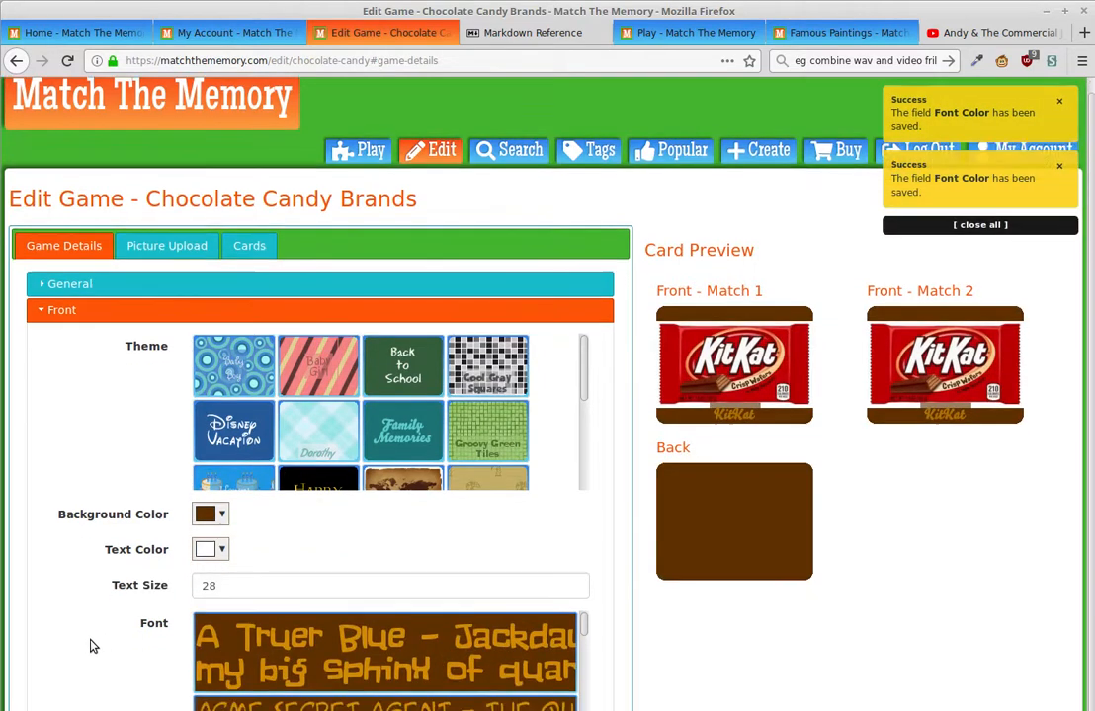
# Step: Set the card back's background color to white and its text color to dark brown (#5d3000)
pyautogui.scroll(-2, 91, 646)
pyautogui.click(104, 705)
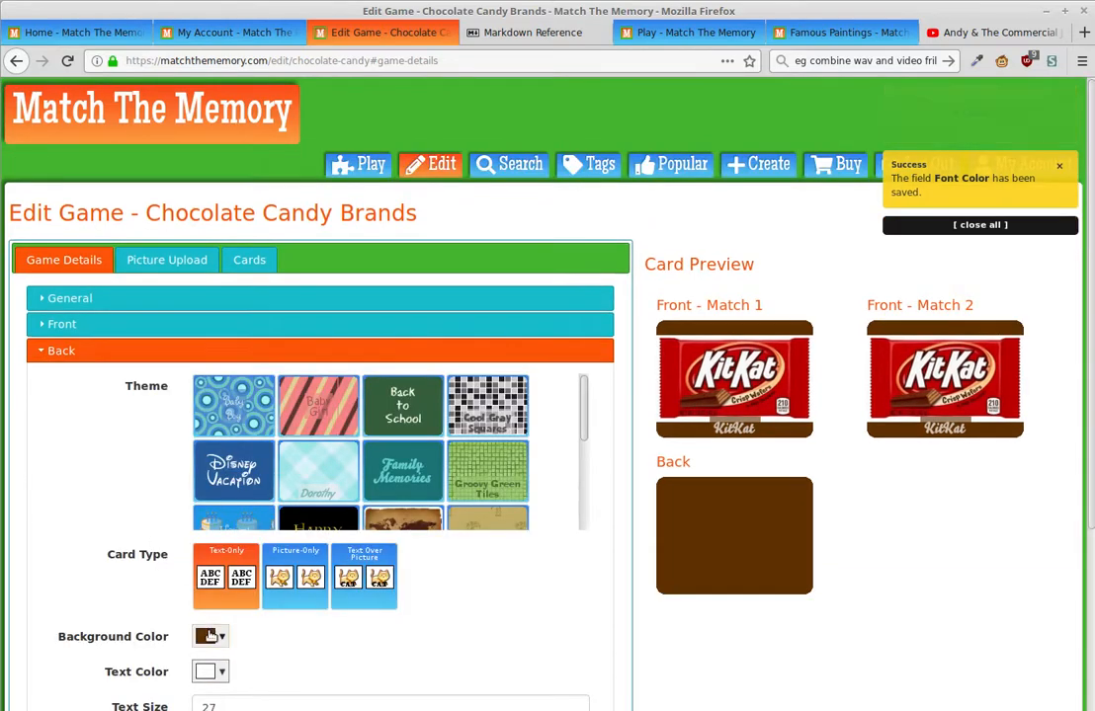
pyautogui.click(210, 637)
pyautogui.click(208, 668)
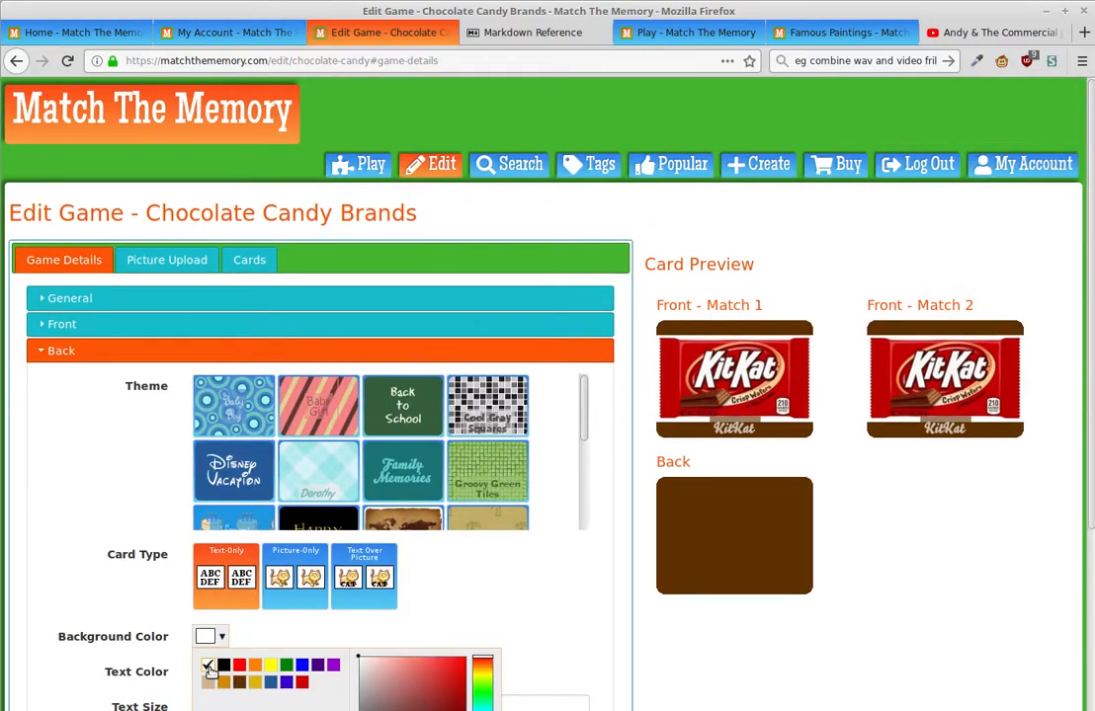
pyautogui.click(63, 675)
pyautogui.click(204, 671)
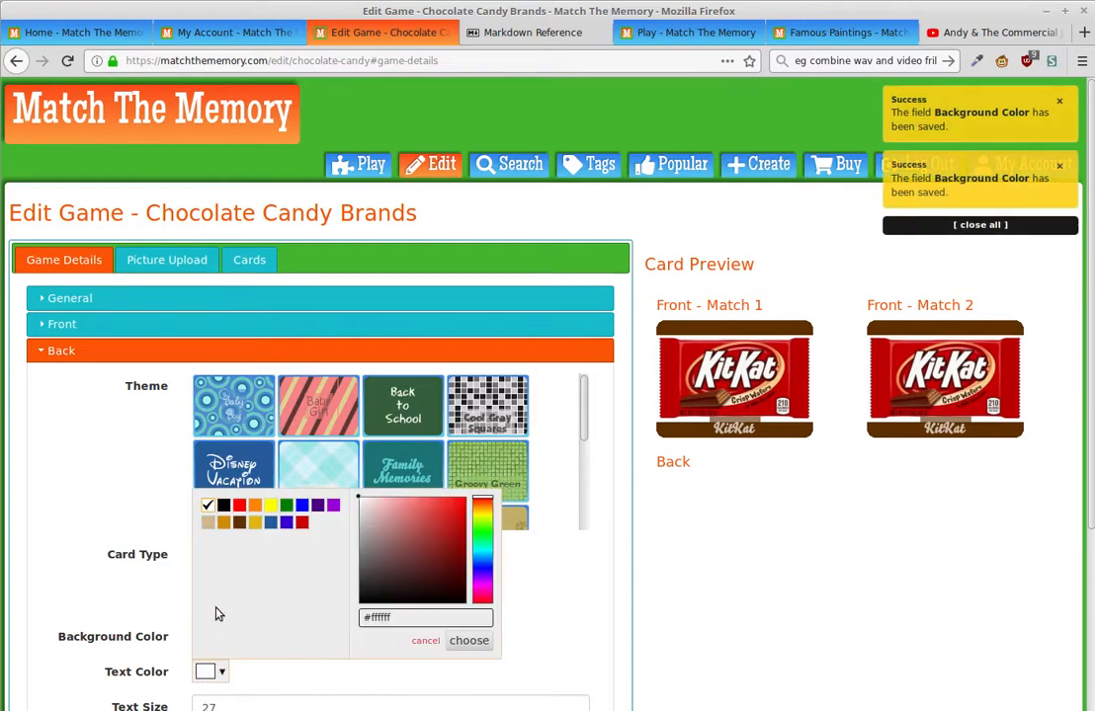
pyautogui.click(240, 525)
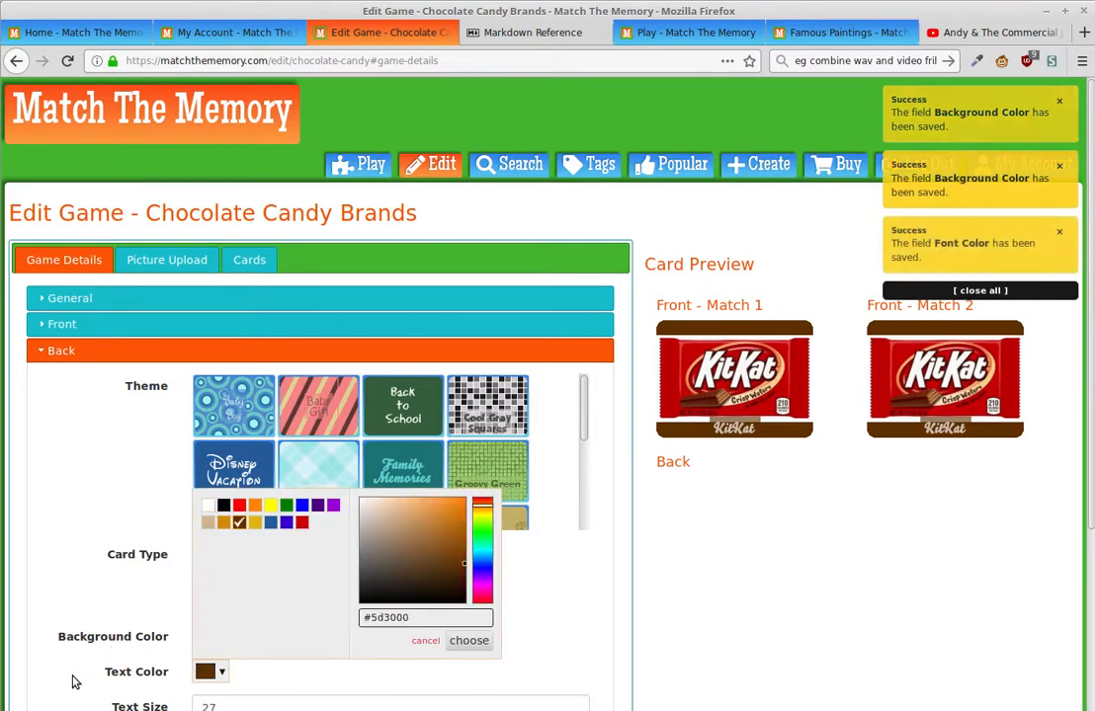
pyautogui.click(73, 681)
# Step: Change the card back's type to Picture-Only
pyautogui.scroll(-3, 73, 681)
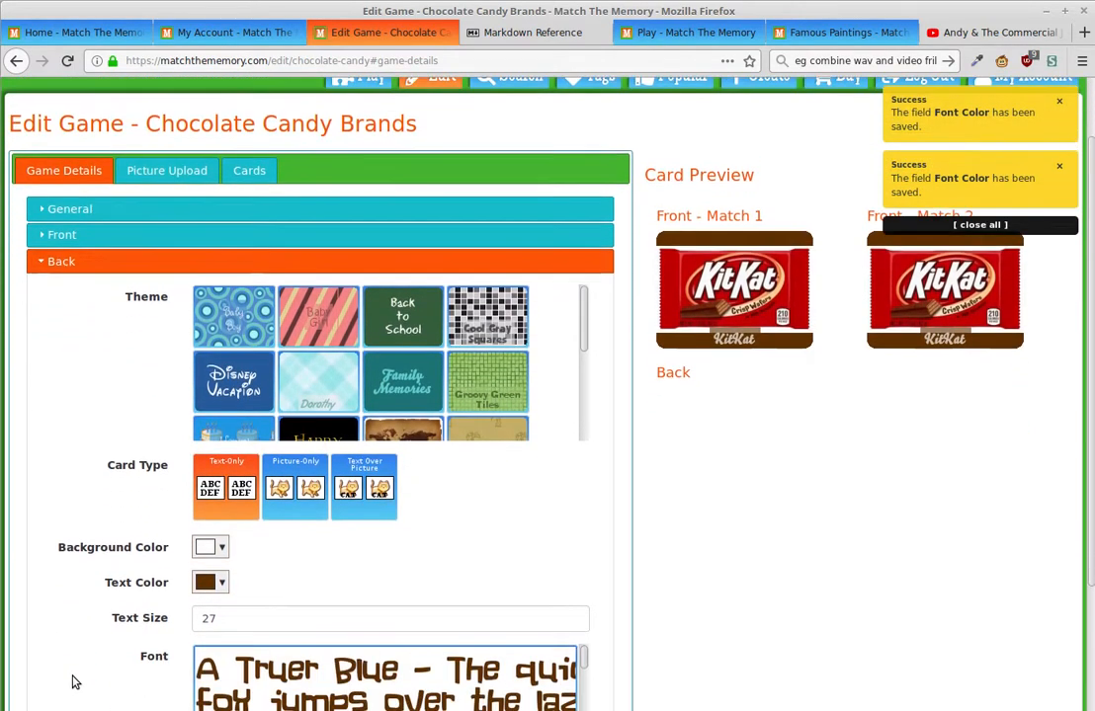
pyautogui.click(296, 415)
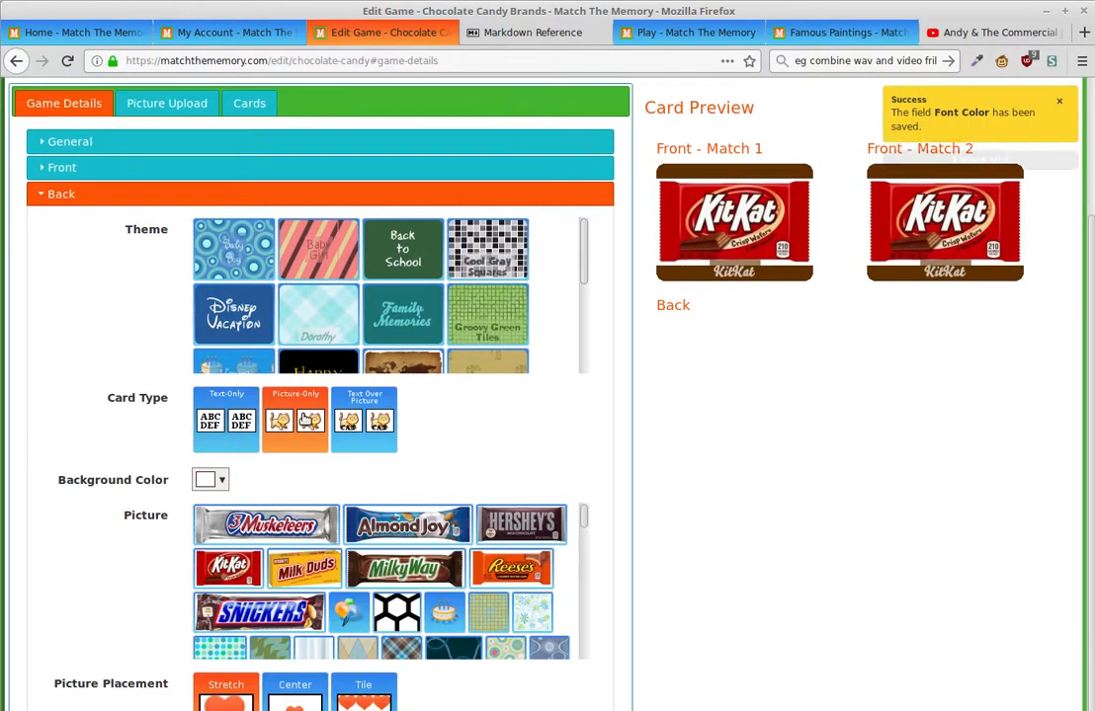
# Step: Set the card back's background color to the light tan swatch and its card type to Text-Only
pyautogui.click(372, 420)
pyautogui.click(303, 444)
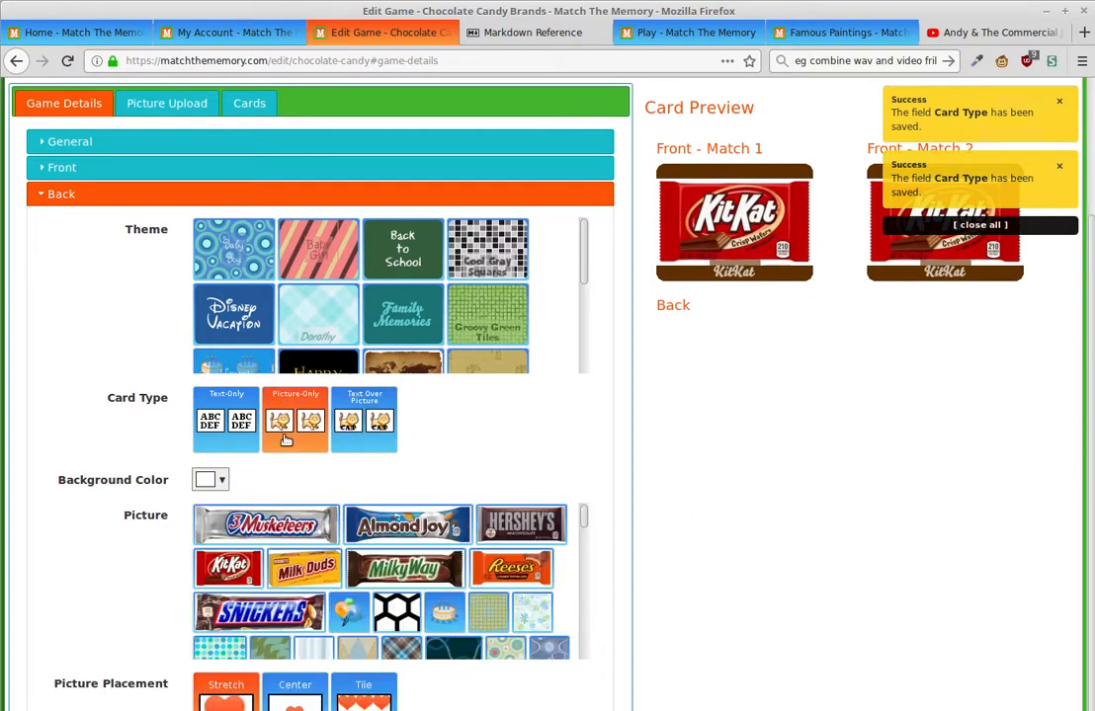
pyautogui.click(221, 481)
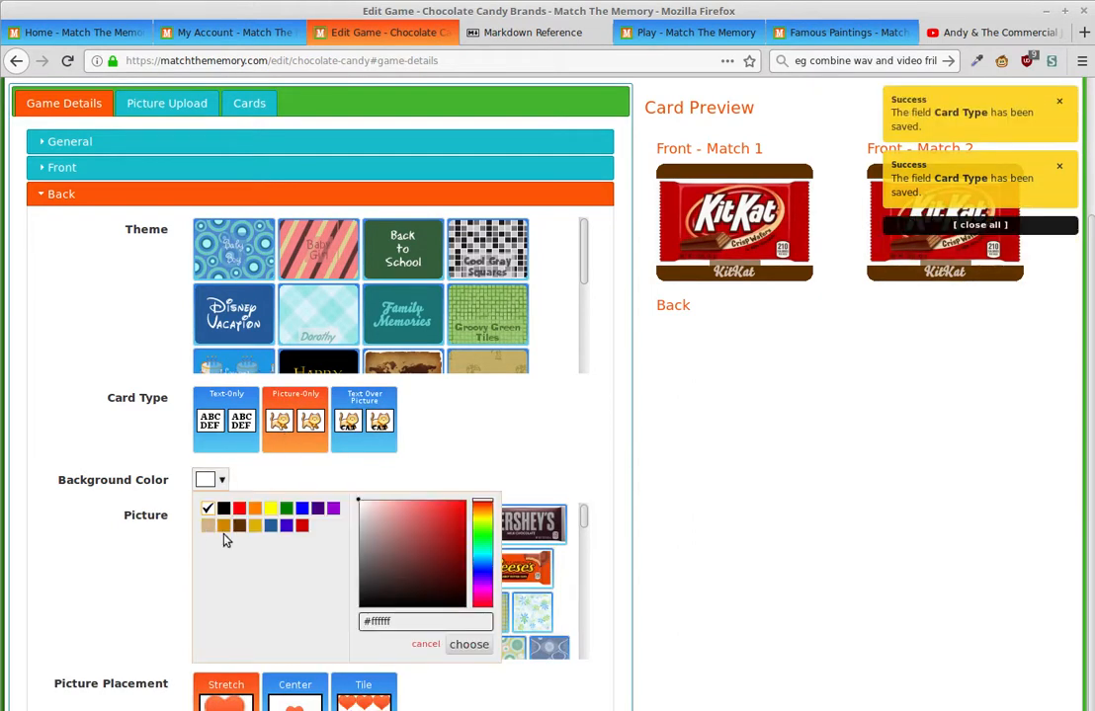
pyautogui.click(208, 526)
pyautogui.click(141, 557)
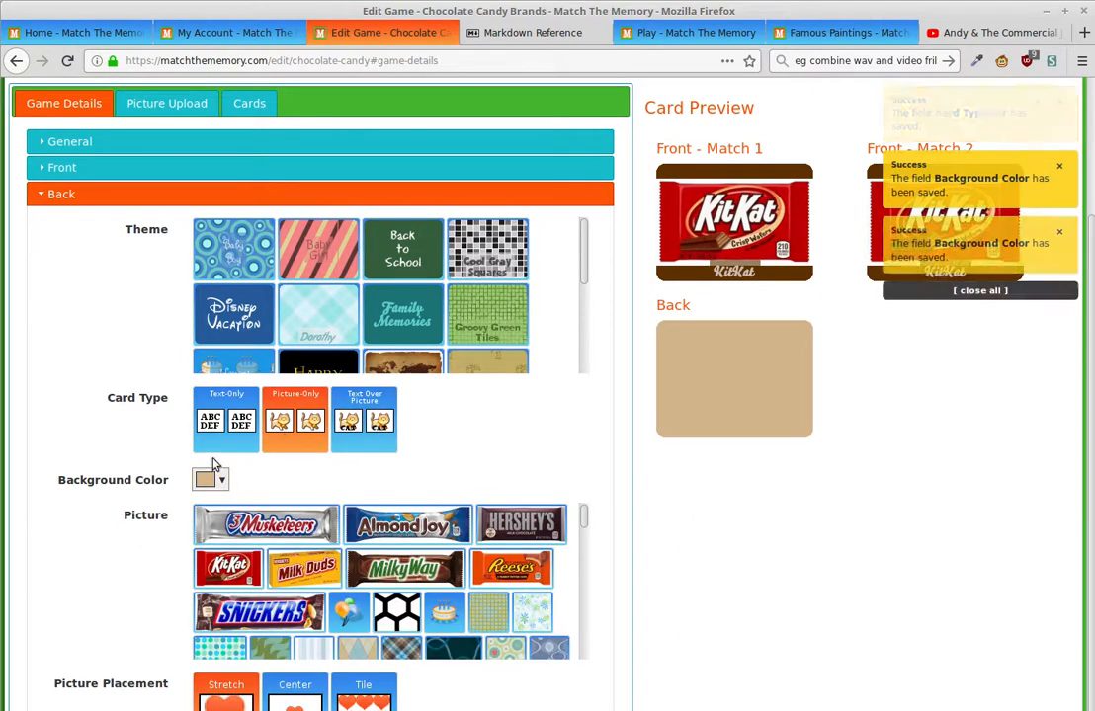
pyautogui.click(237, 426)
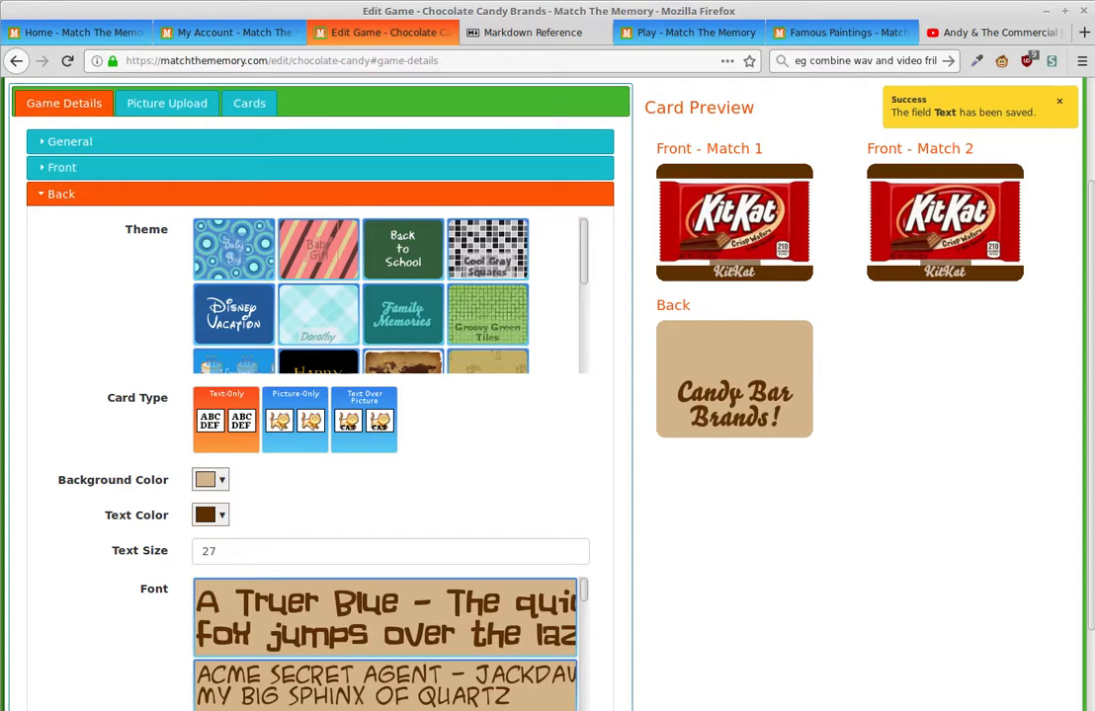
# Step: Open the game's play page in a new tab to check the styled cards, and return to the edit page
pyautogui.scroll(3, 211, 154)
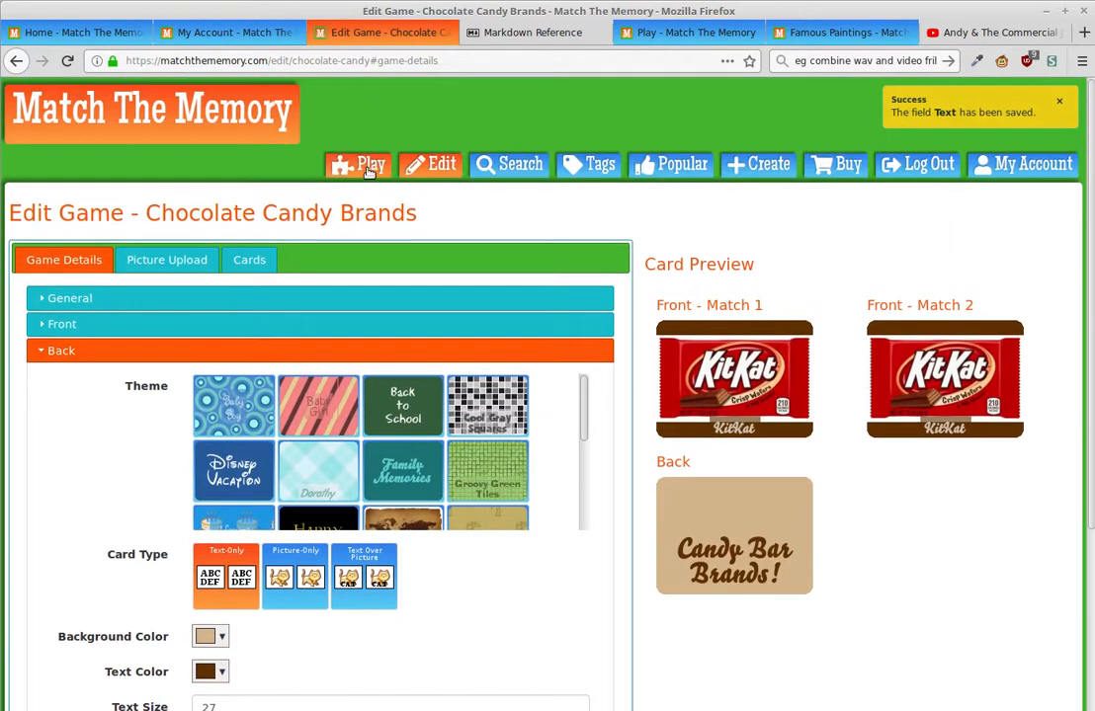
pyautogui.middleClick(358, 164)
pyautogui.click(474, 33)
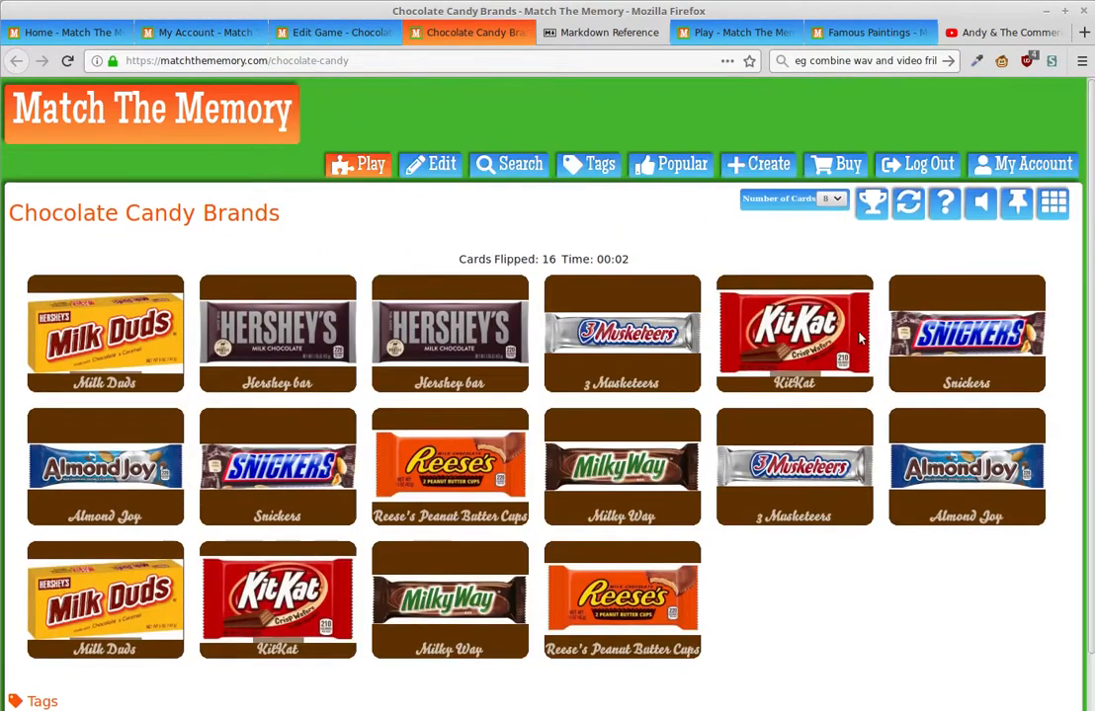
pyautogui.hotkey('ctrl', 'pageup')
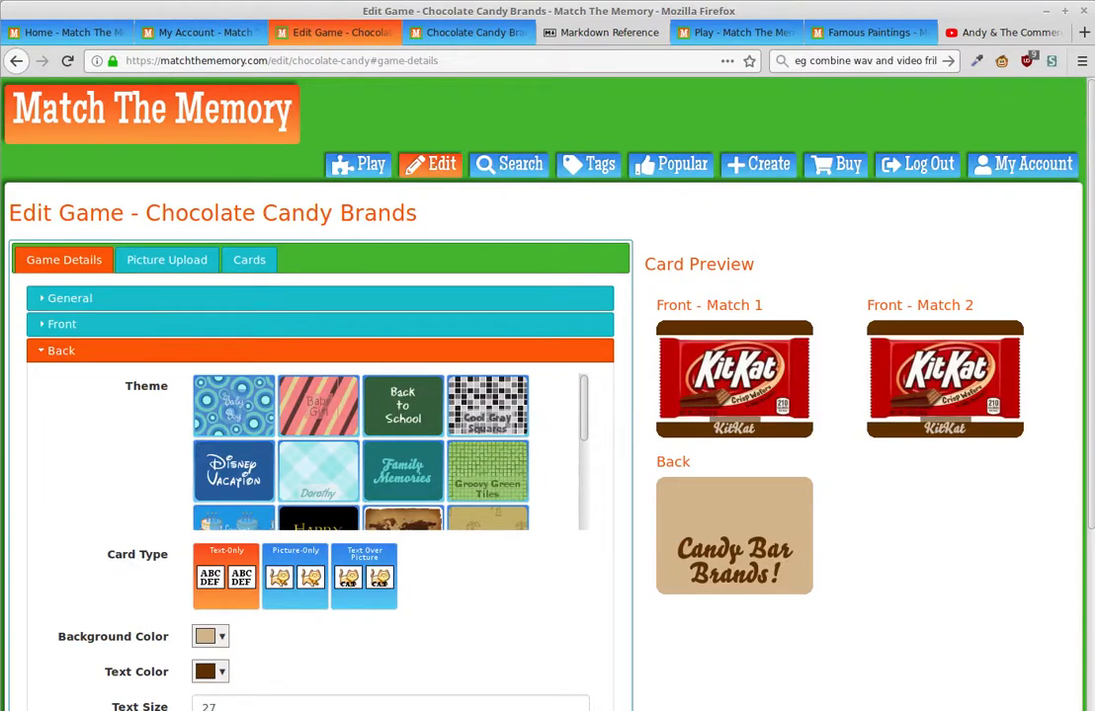
pyautogui.hotkey('alt', 'Tab')
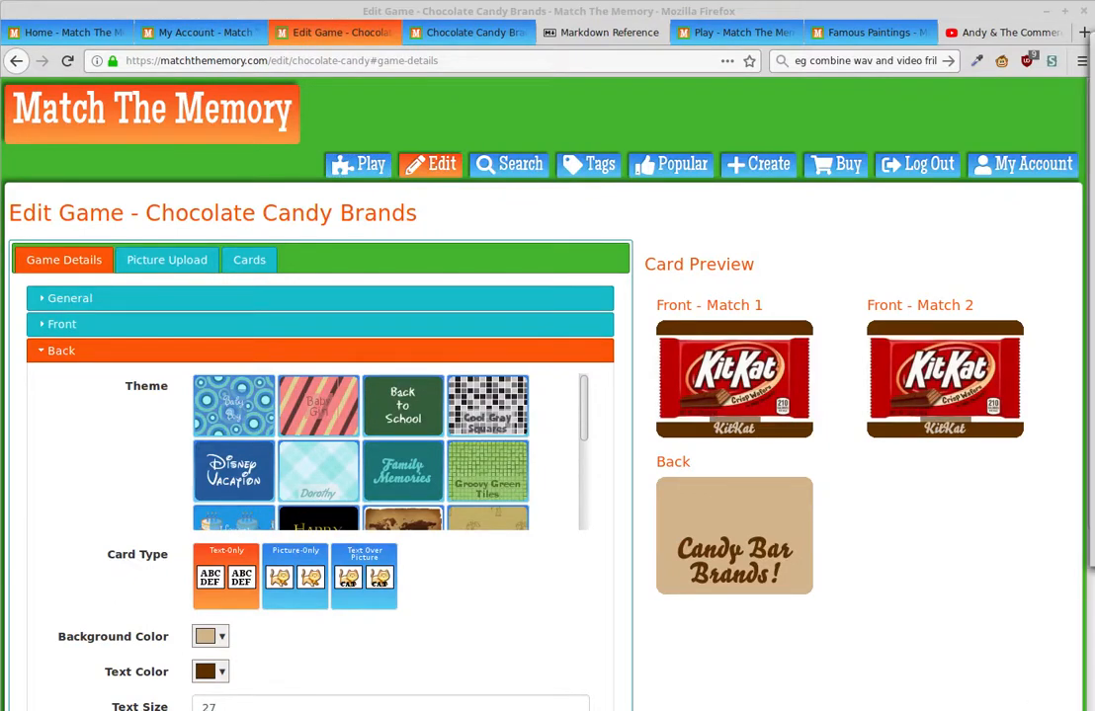